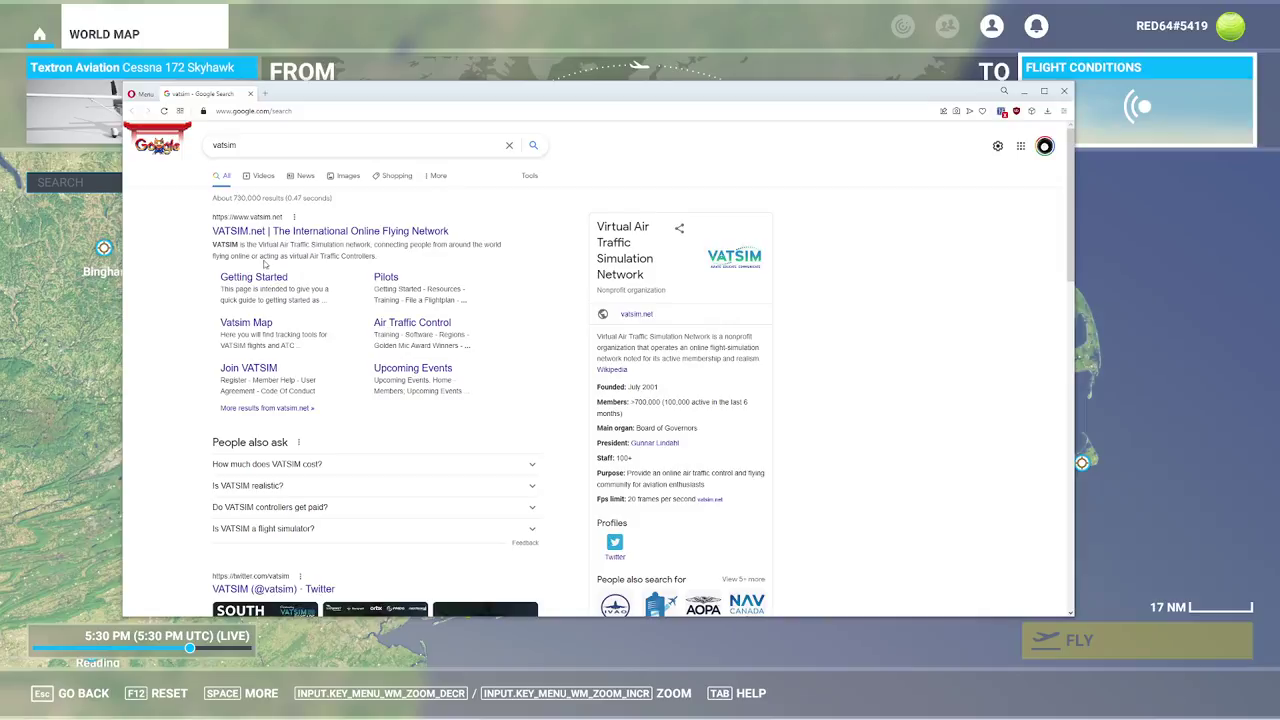
# - Open VATSIM.net from the search results and follow the Pilots tile to myVATSIM's File a Flight Plan page
pyautogui.click(242, 234)
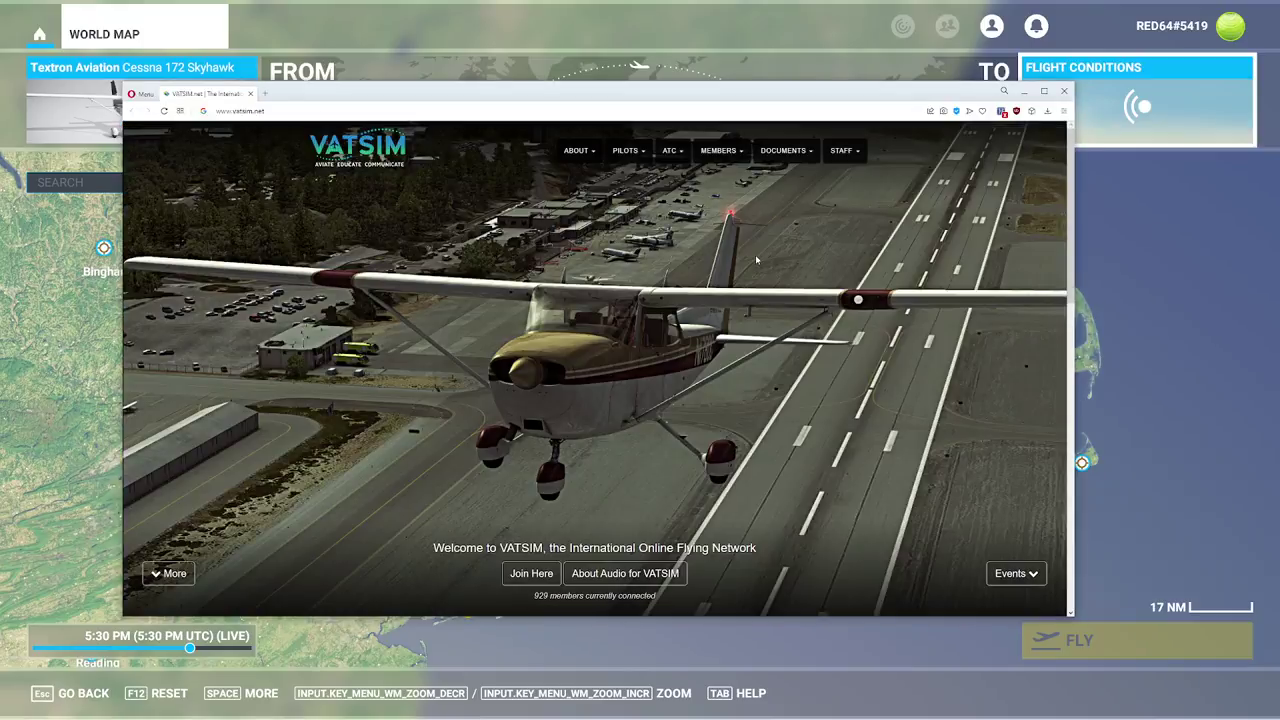
pyautogui.scroll(-1, 533, 423)
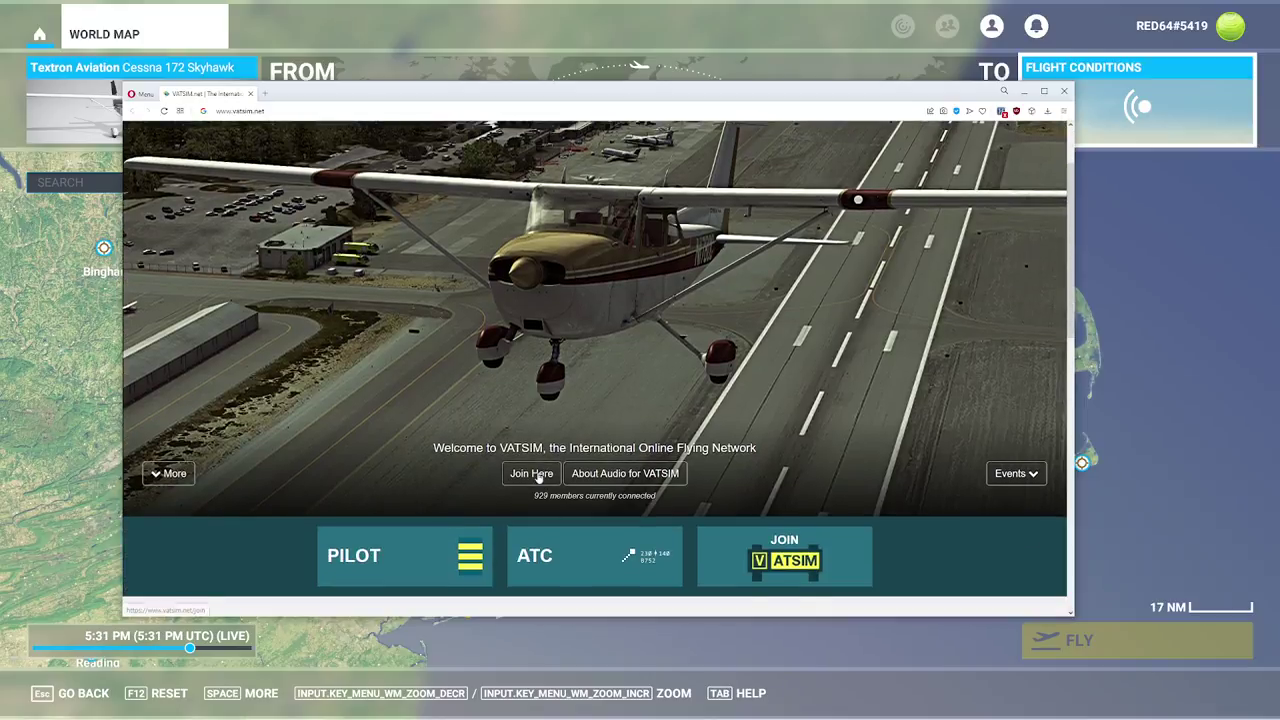
pyautogui.scroll(-1, 538, 478)
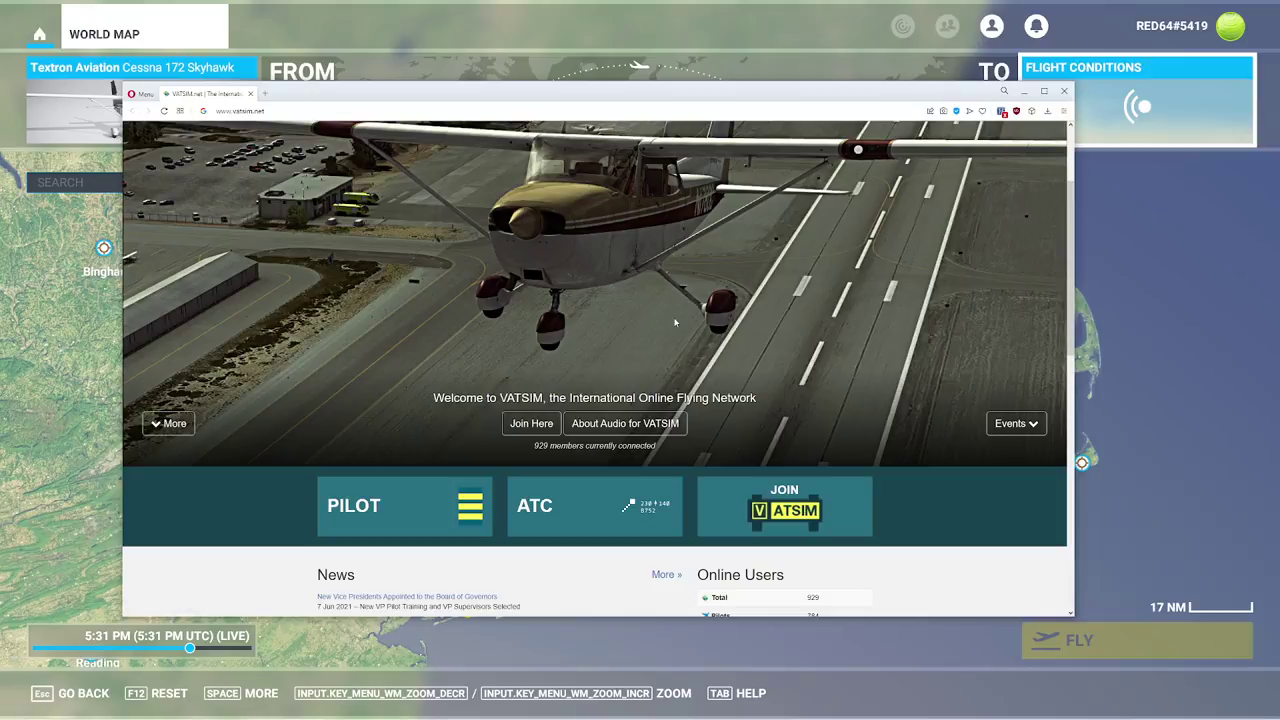
pyautogui.scroll(-1, 663, 271)
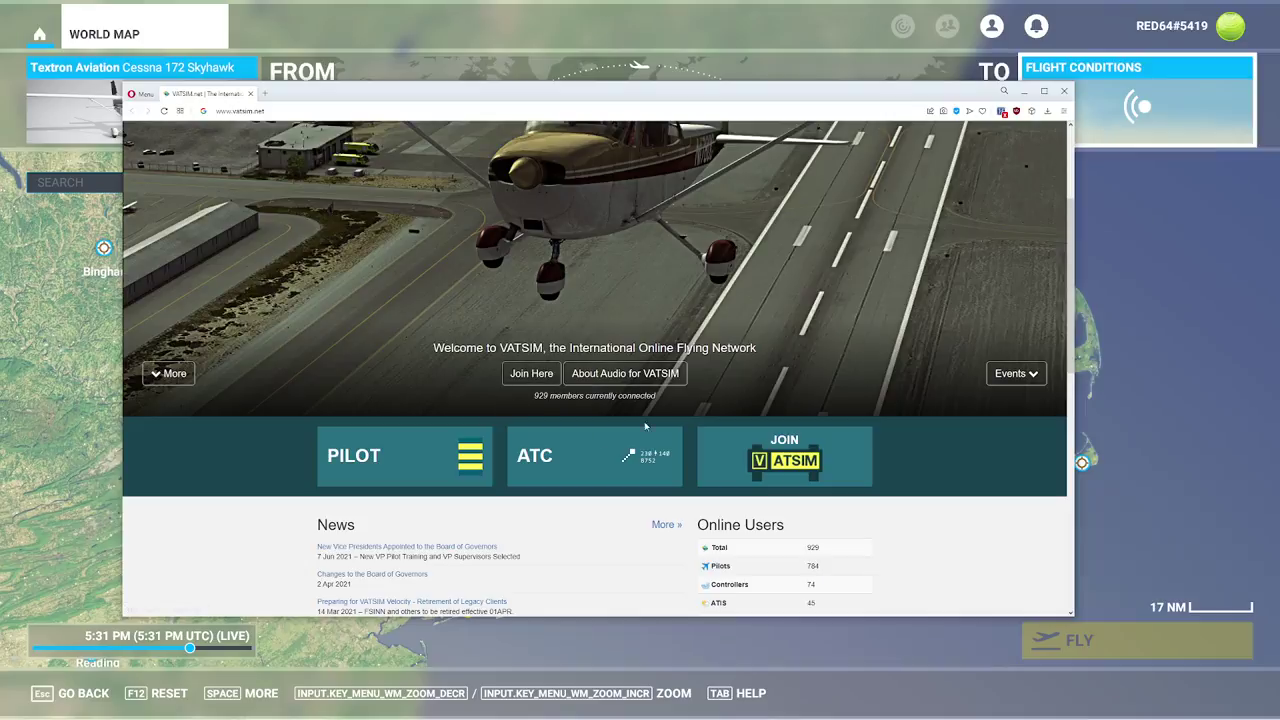
pyautogui.scroll(-3, 588, 390)
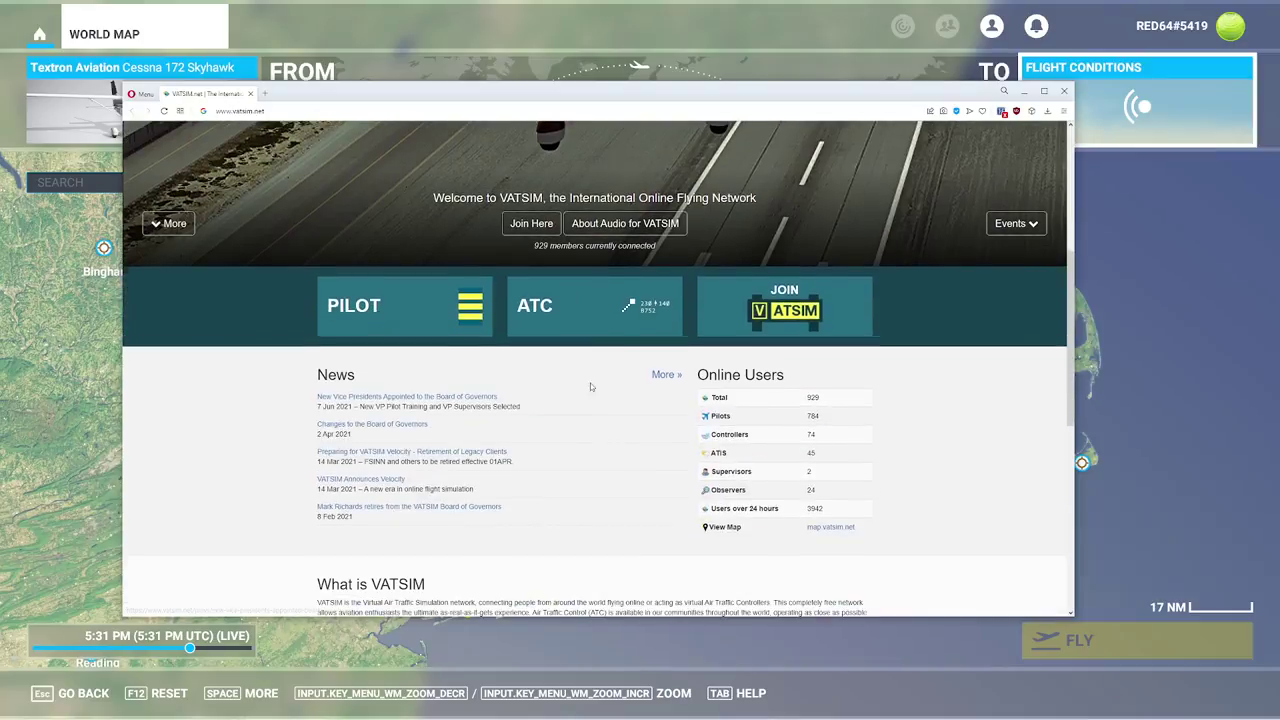
pyautogui.click(437, 303)
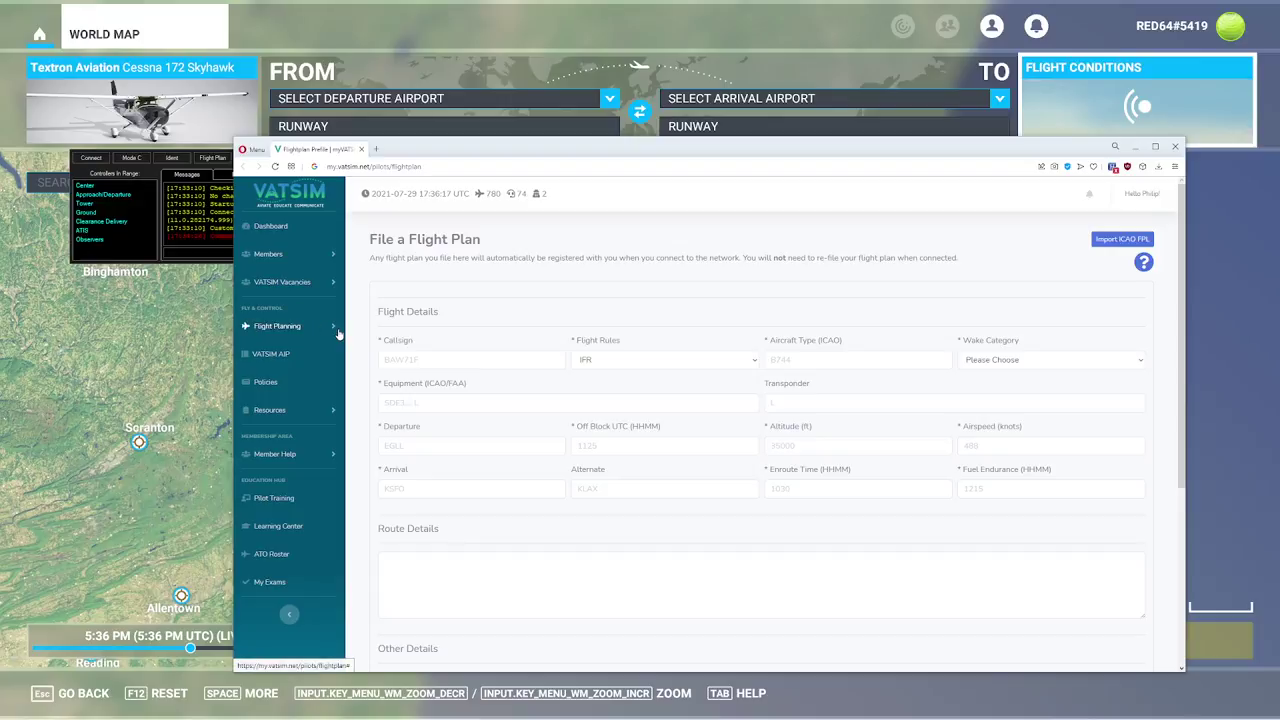
pyautogui.click(300, 327)
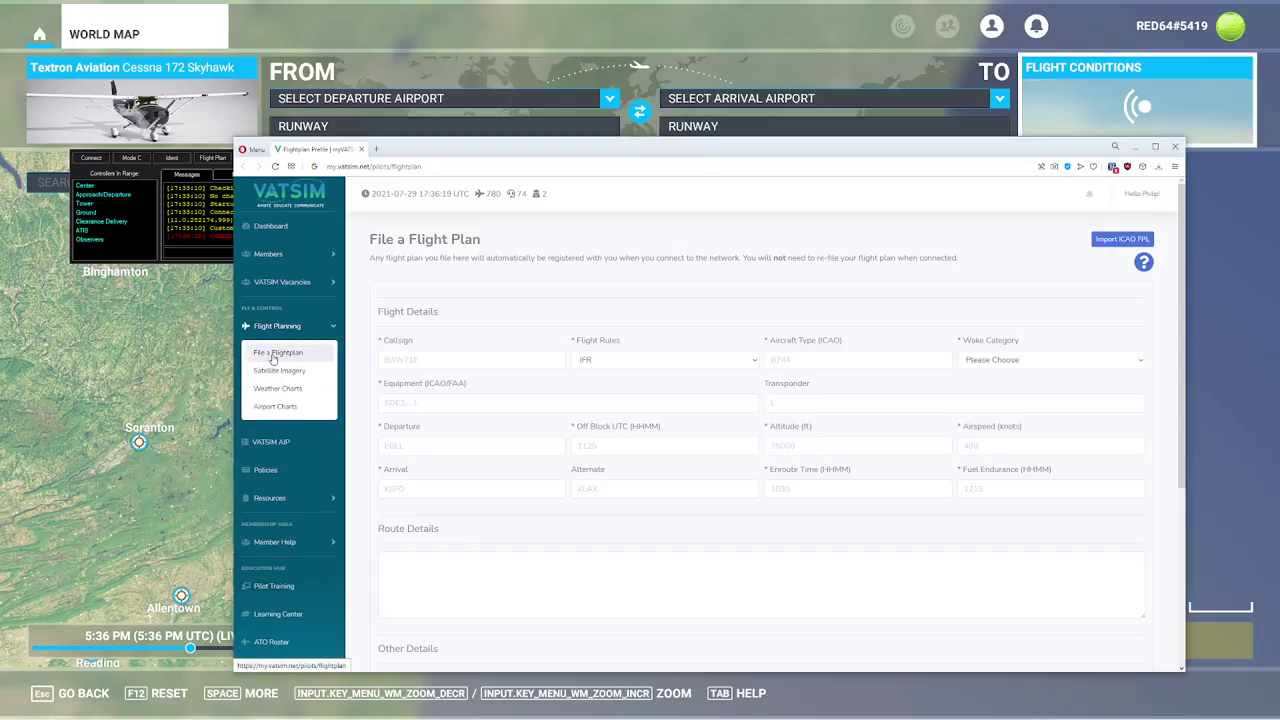
pyautogui.click(277, 348)
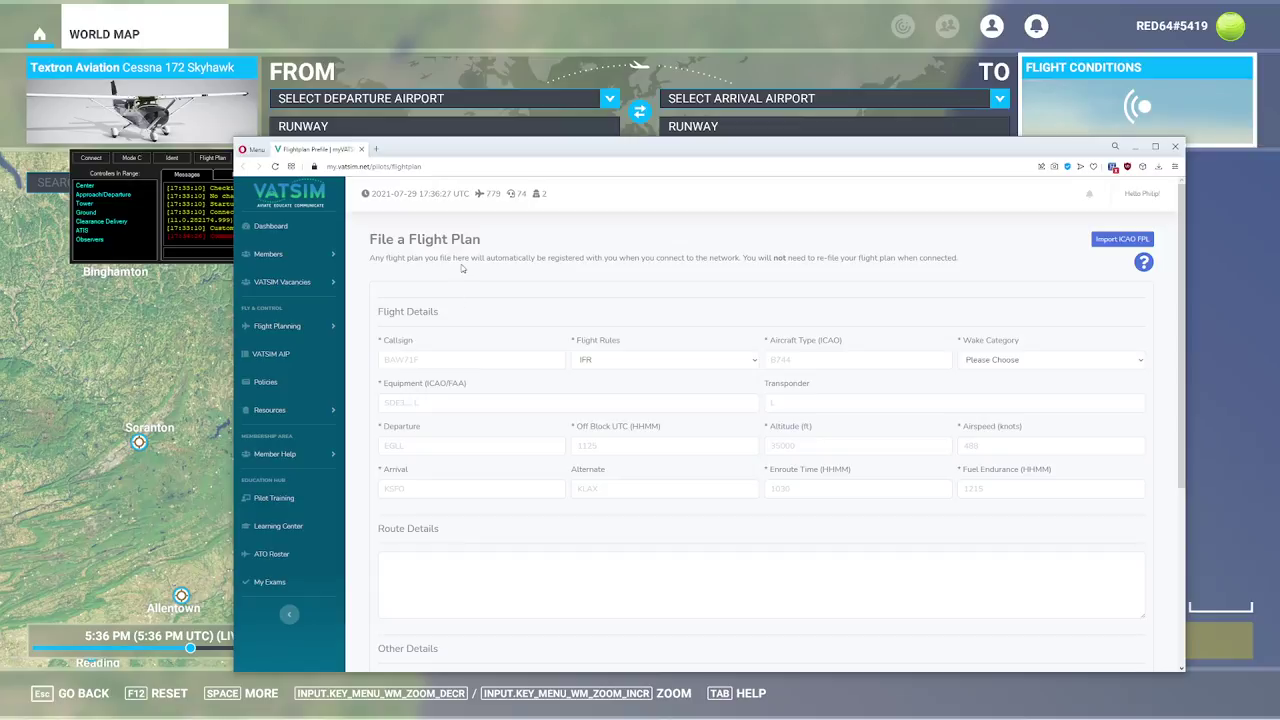
pyautogui.moveTo(390, 350); pyautogui.dragTo(845, 340)
pyautogui.click(491, 346)
pyautogui.scroll(-3, 356, 367)
pyautogui.scroll(-1, 380, 370)
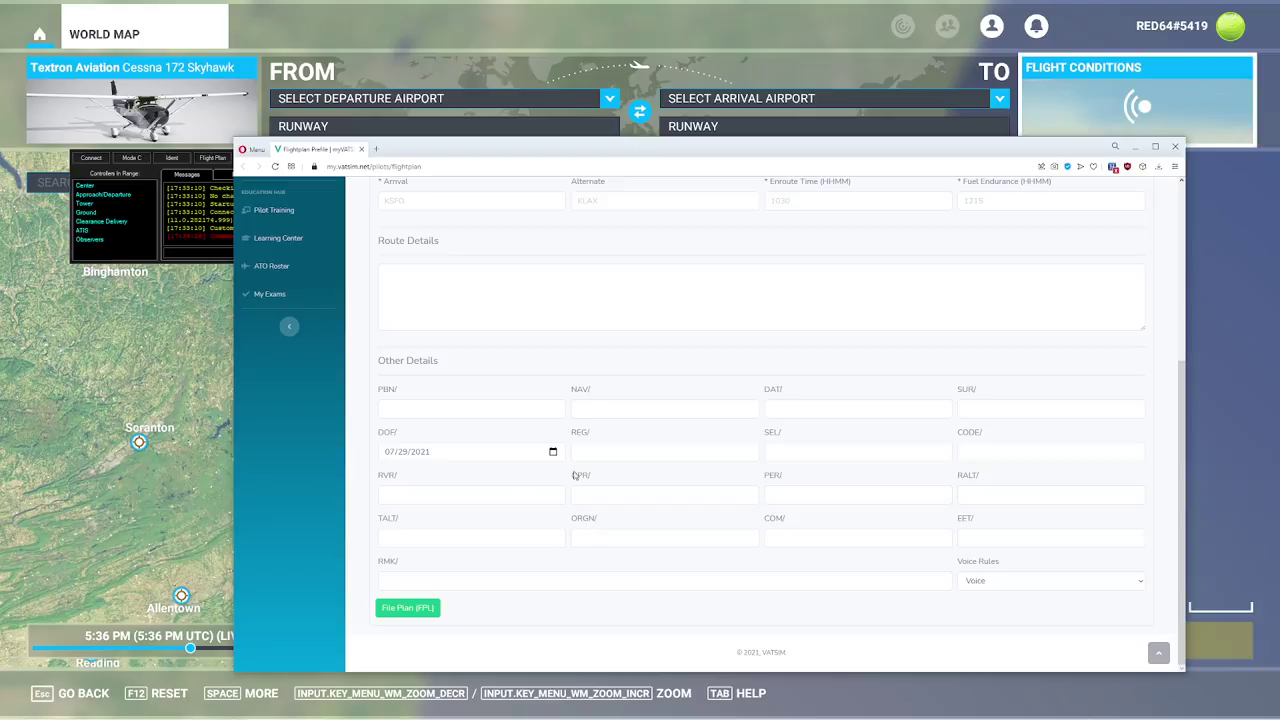
pyautogui.scroll(1, 516, 467)
pyautogui.scroll(5, 510, 470)
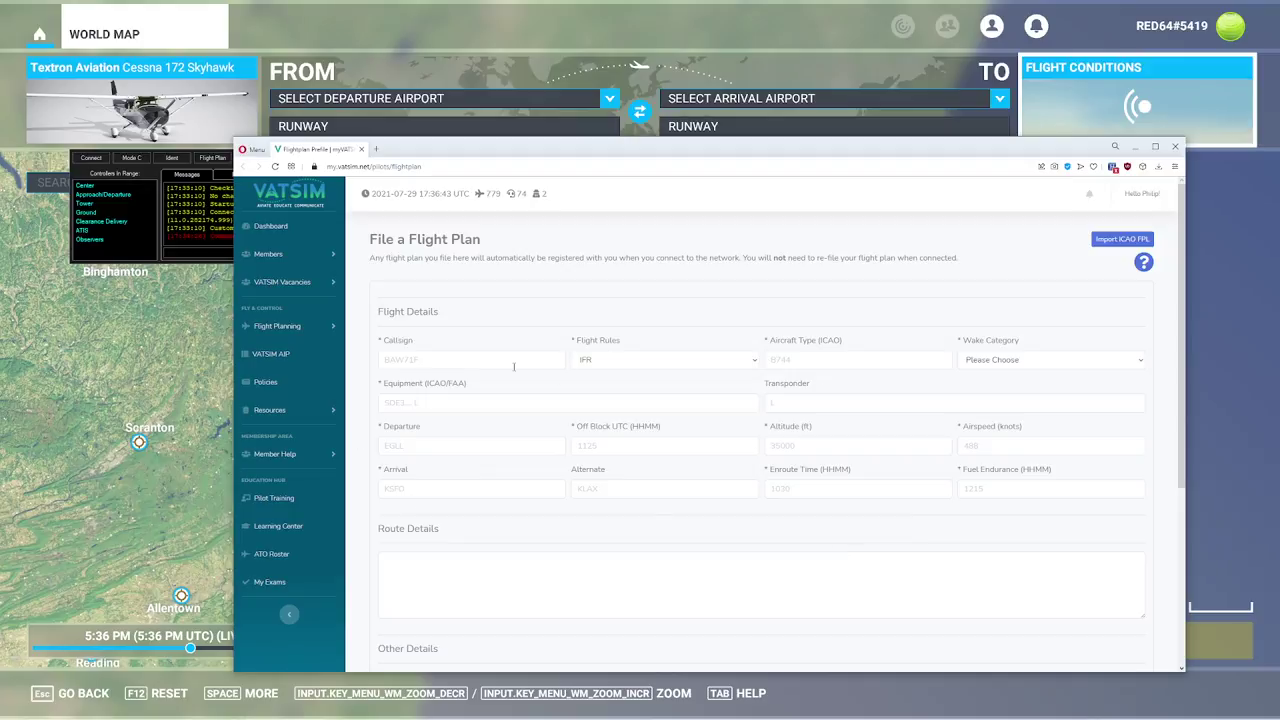
# - Enter the callsign, set flight rules to VFR and aircraft type to C172
pyautogui.click(421, 359)
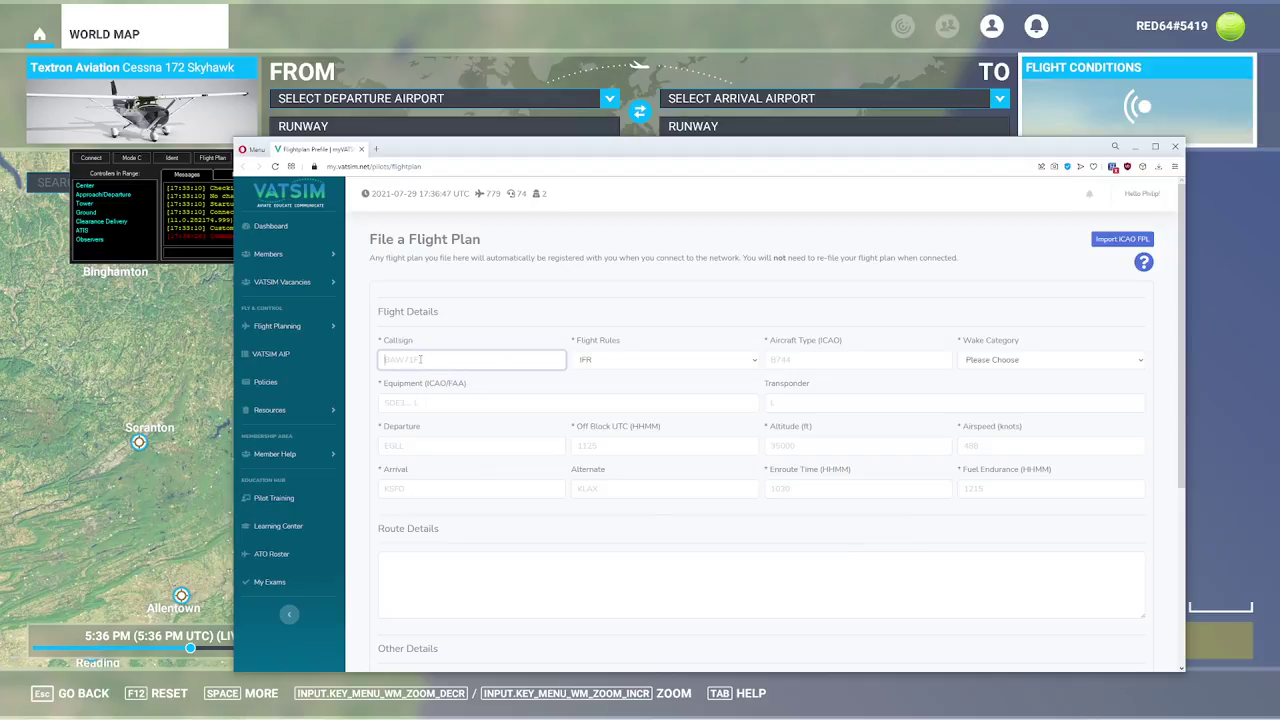
pyautogui.write('N975')
pyautogui.write('25Q')
pyautogui.press('Tab')
pyautogui.press('v')
pyautogui.press('Tab')
pyautogui.write('C172')
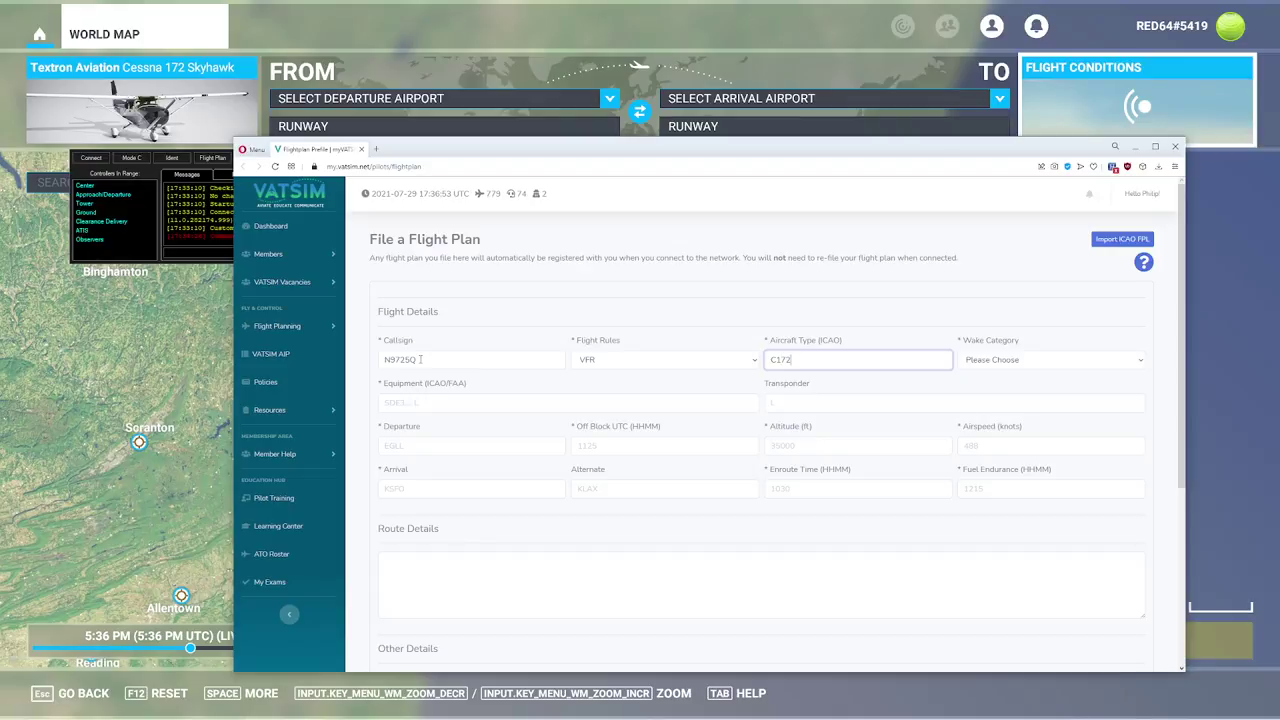
# - Choose Light wake category, enter equipment S, and search 'icao equipment codes' in a new tab
pyautogui.press('Tab')
pyautogui.press('l')
pyautogui.press('Tab')
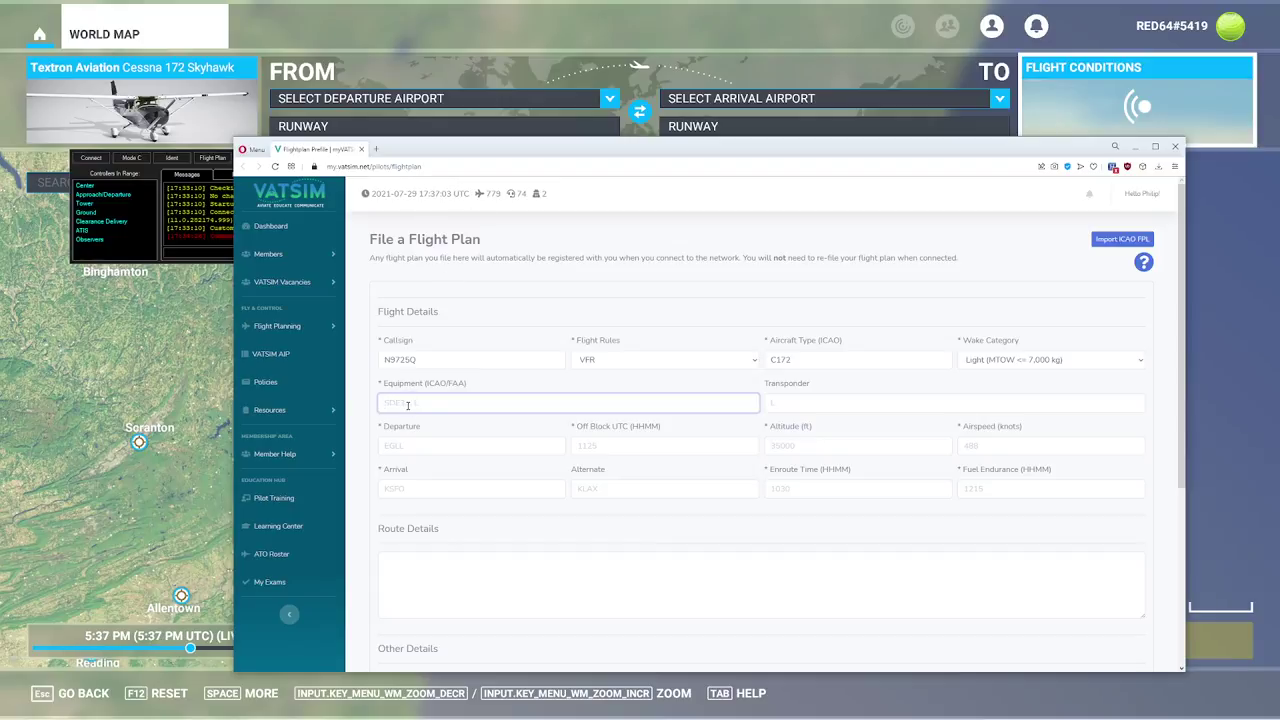
pyautogui.write('S')
pyautogui.hotkey('ctrl', 't')
pyautogui.write('icao equipment codes')
# - Open the FAA ICAO_Equip_Code_Definitions.pdf result and scroll through its code table
pyautogui.press('Return')
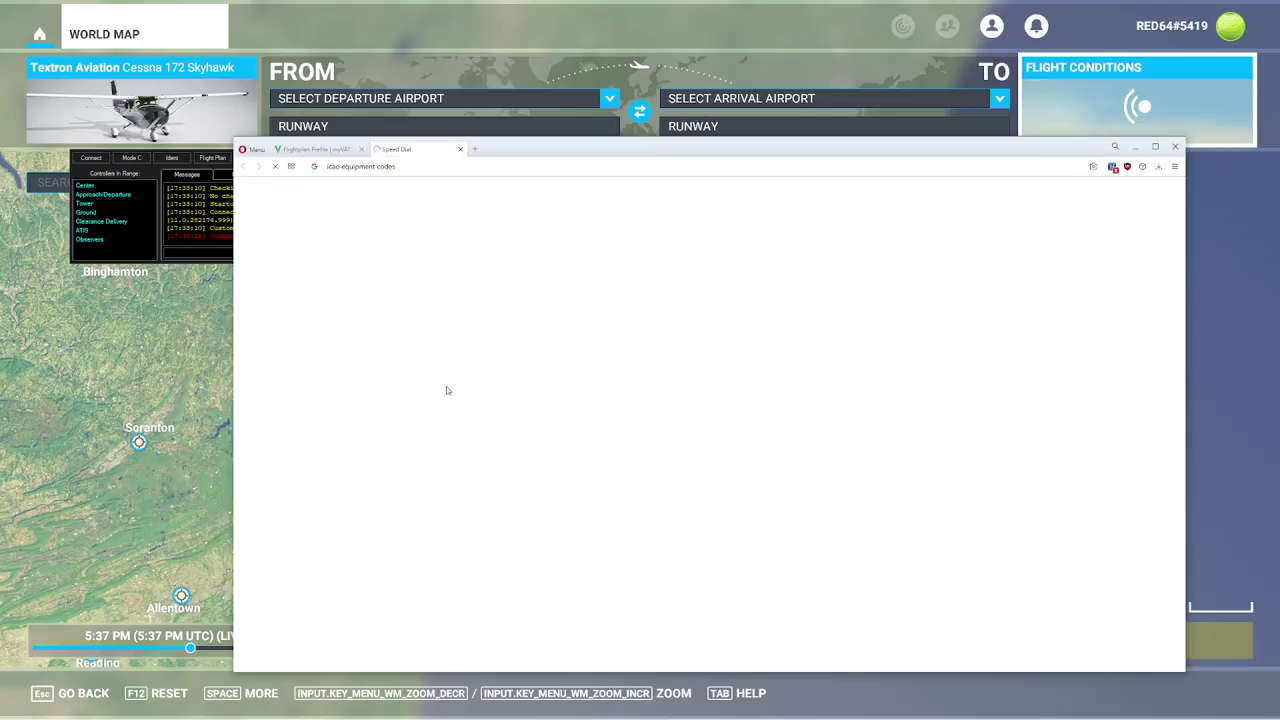
pyautogui.click(372, 281)
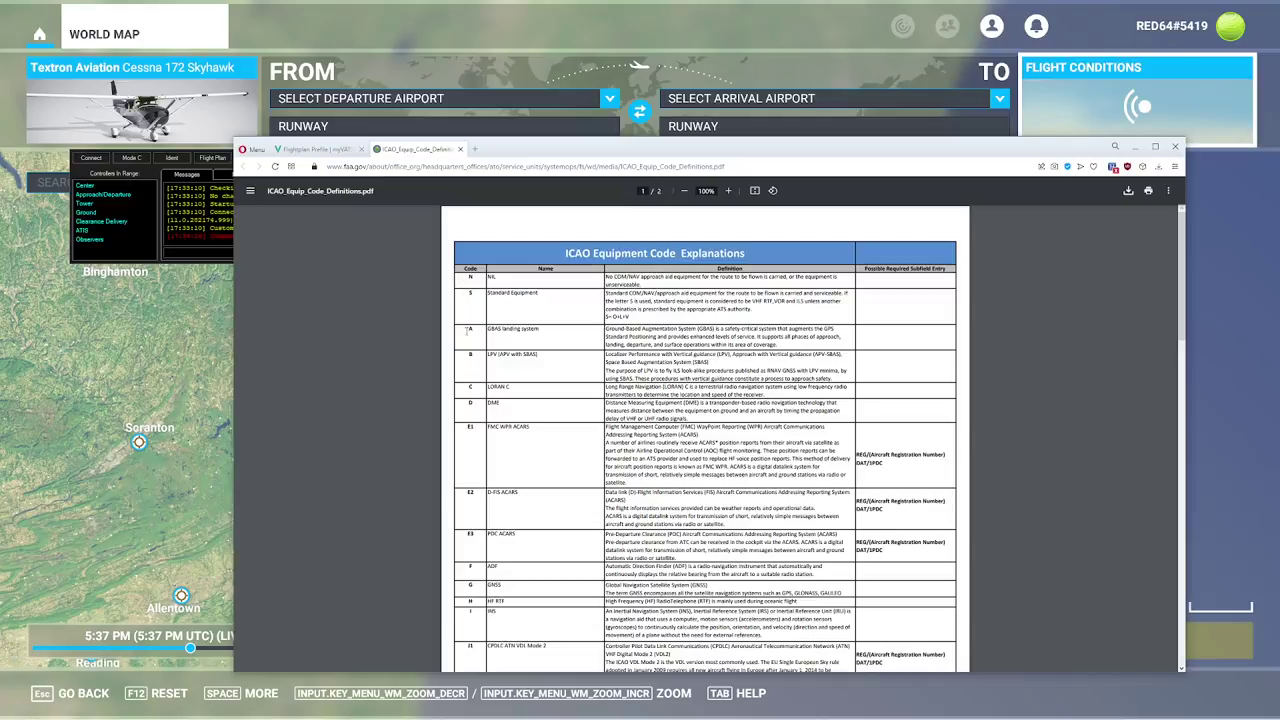
pyautogui.scroll(-2, 484, 315)
pyautogui.scroll(2, 484, 315)
pyautogui.scroll(-3, 518, 402)
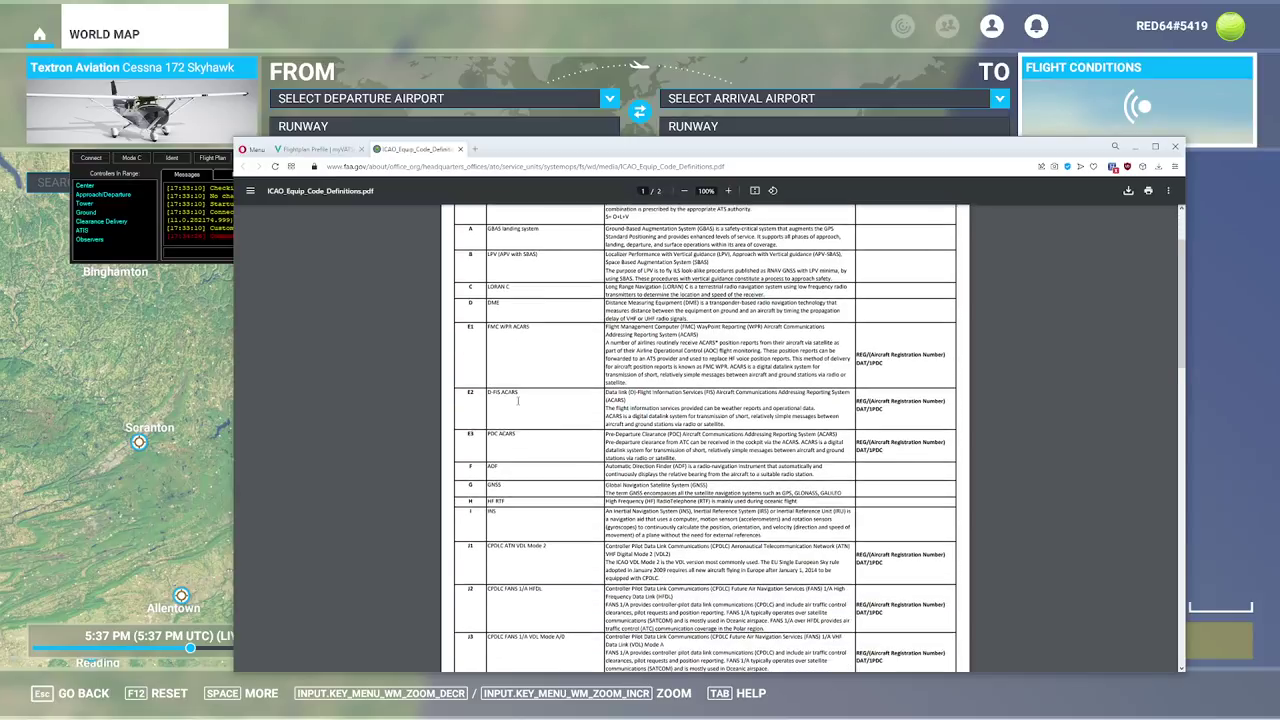
pyautogui.scroll(-1, 518, 401)
pyautogui.scroll(-2, 508, 369)
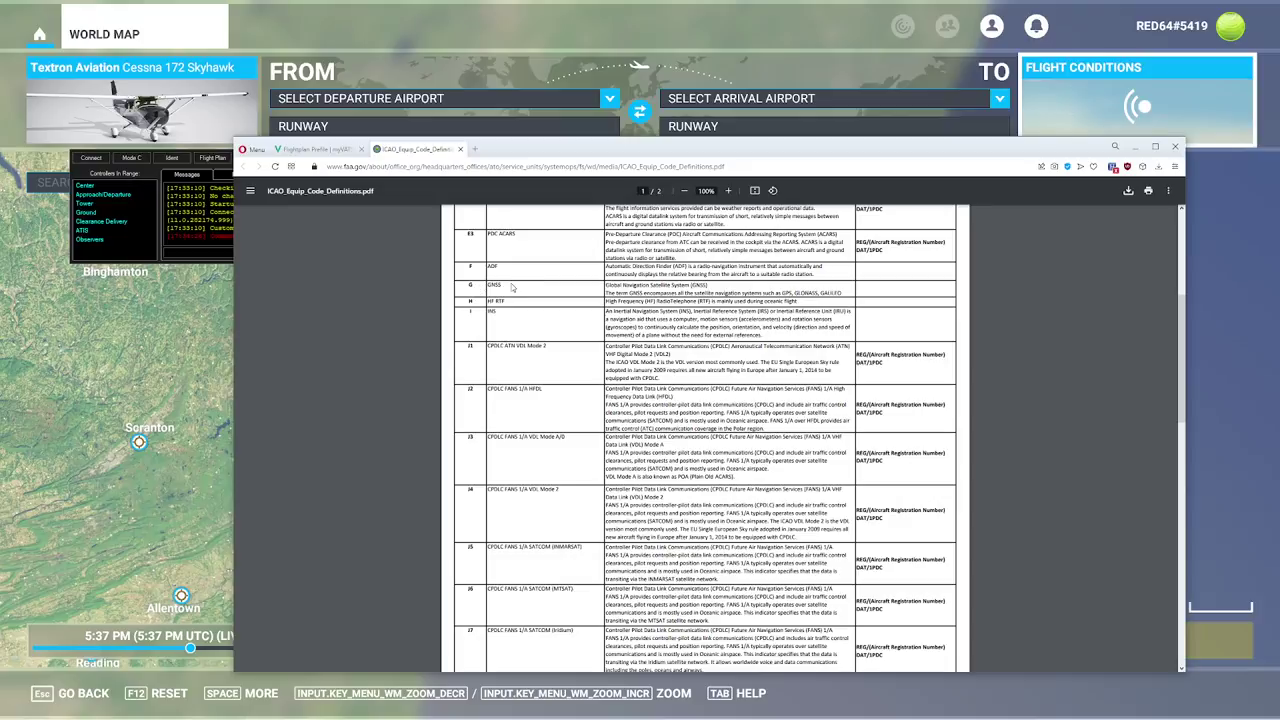
# - Read the Standard Equipment row, then return to the flight plan with Equipment completed as SG
pyautogui.click(340, 150)
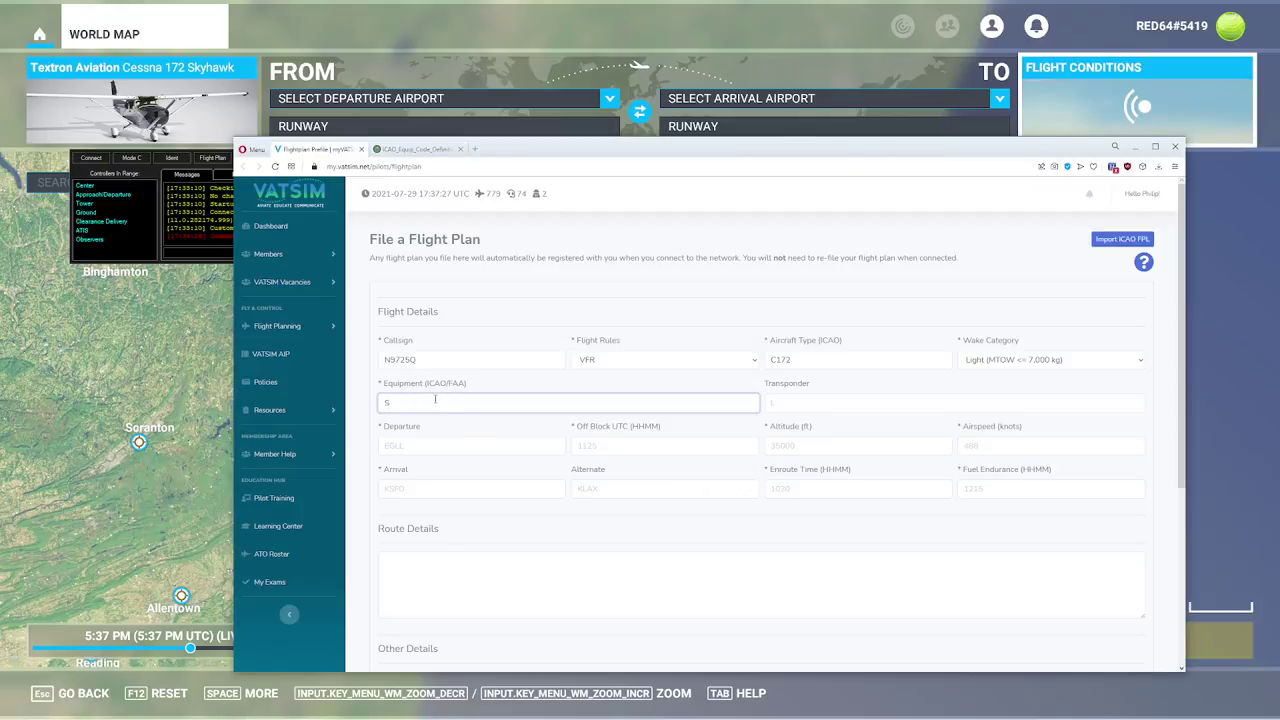
pyautogui.click(412, 150)
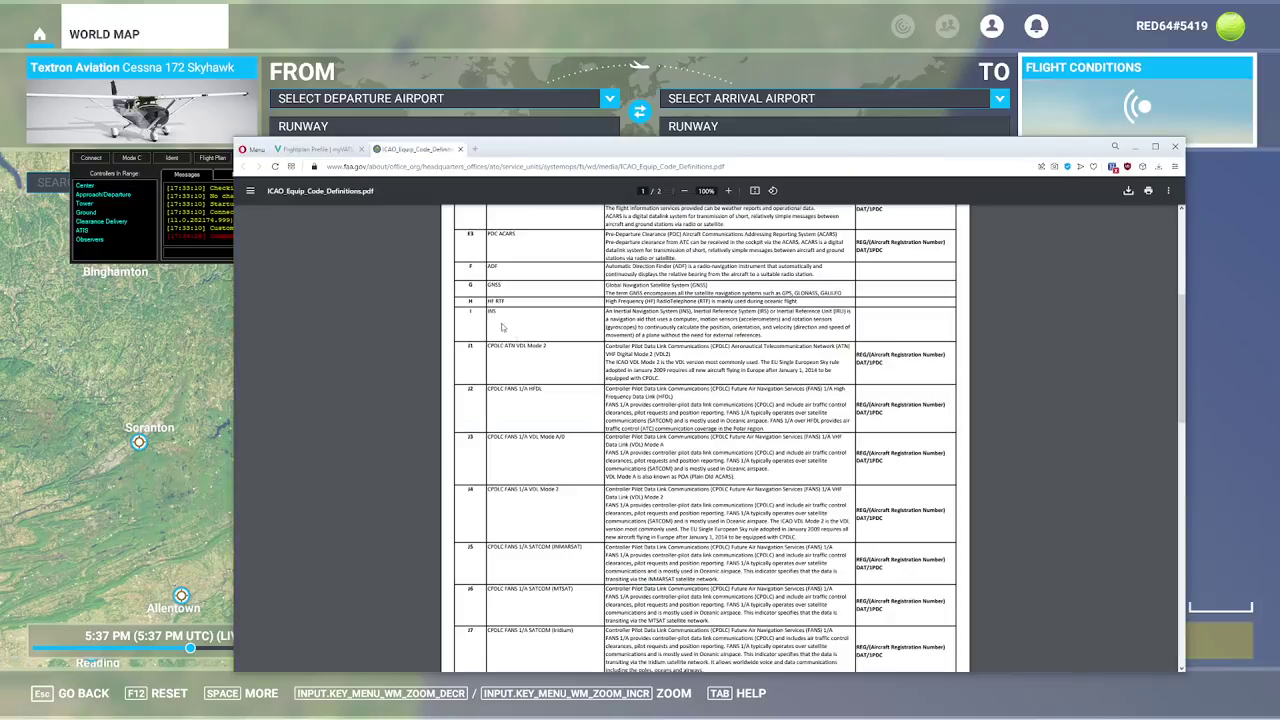
pyautogui.scroll(3, 463, 284)
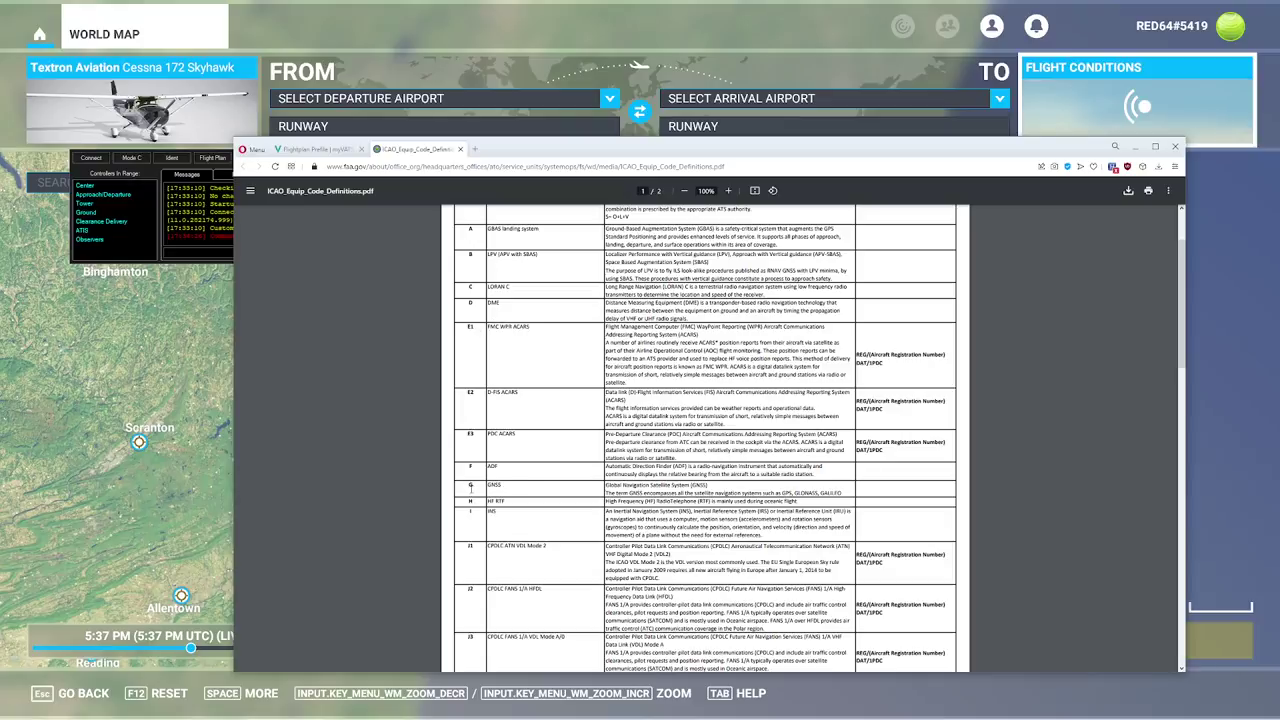
pyautogui.scroll(-10, 497, 486)
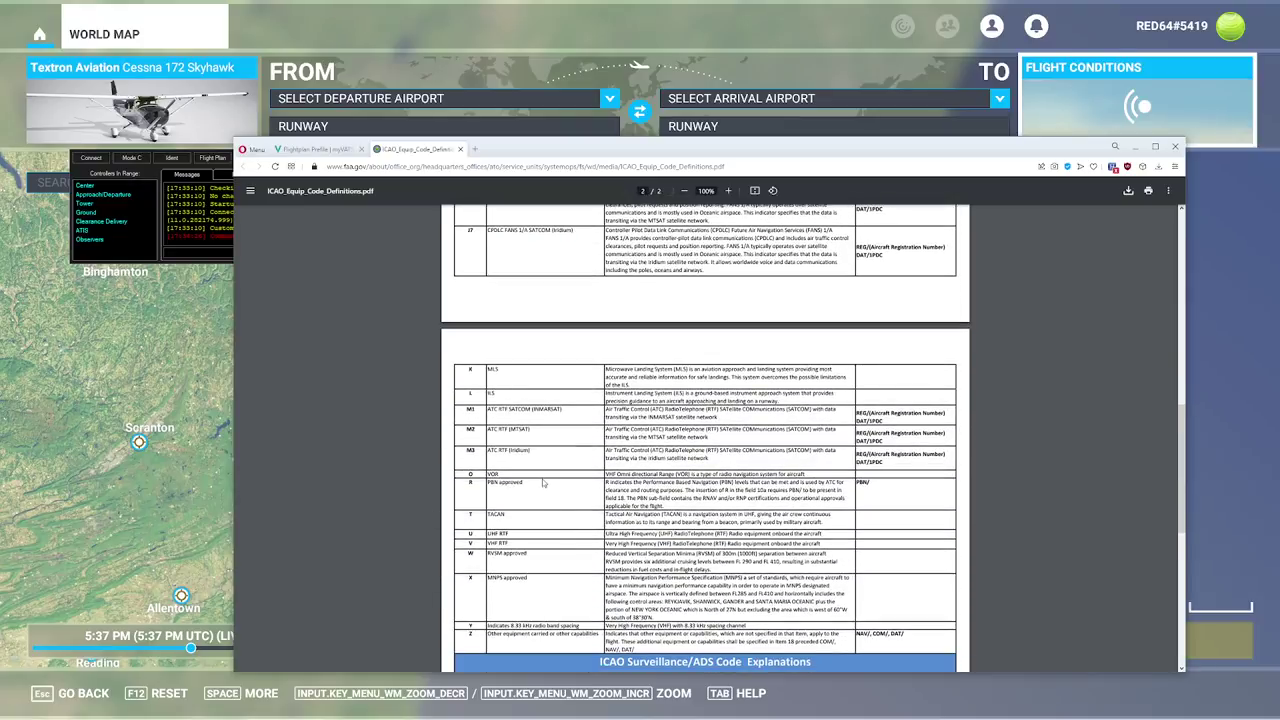
pyautogui.scroll(10, 508, 474)
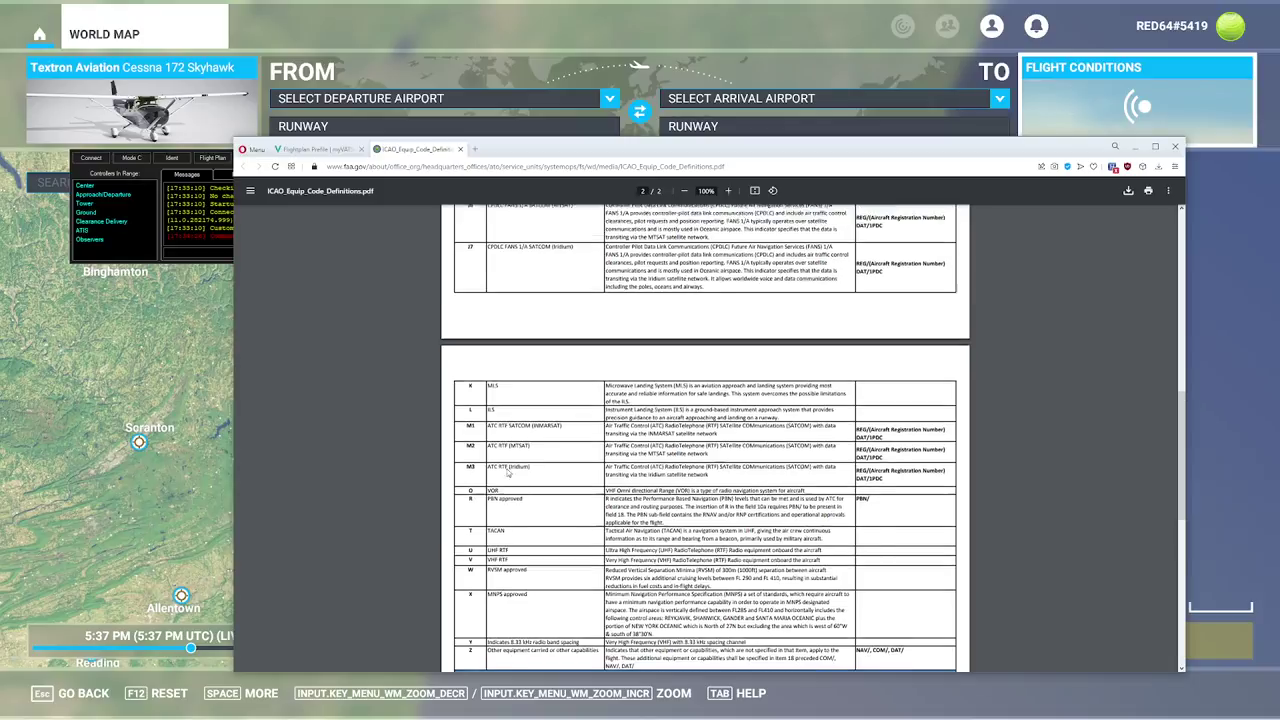
pyautogui.moveTo(490, 294); pyautogui.dragTo(669, 310)
pyautogui.click(669, 310)
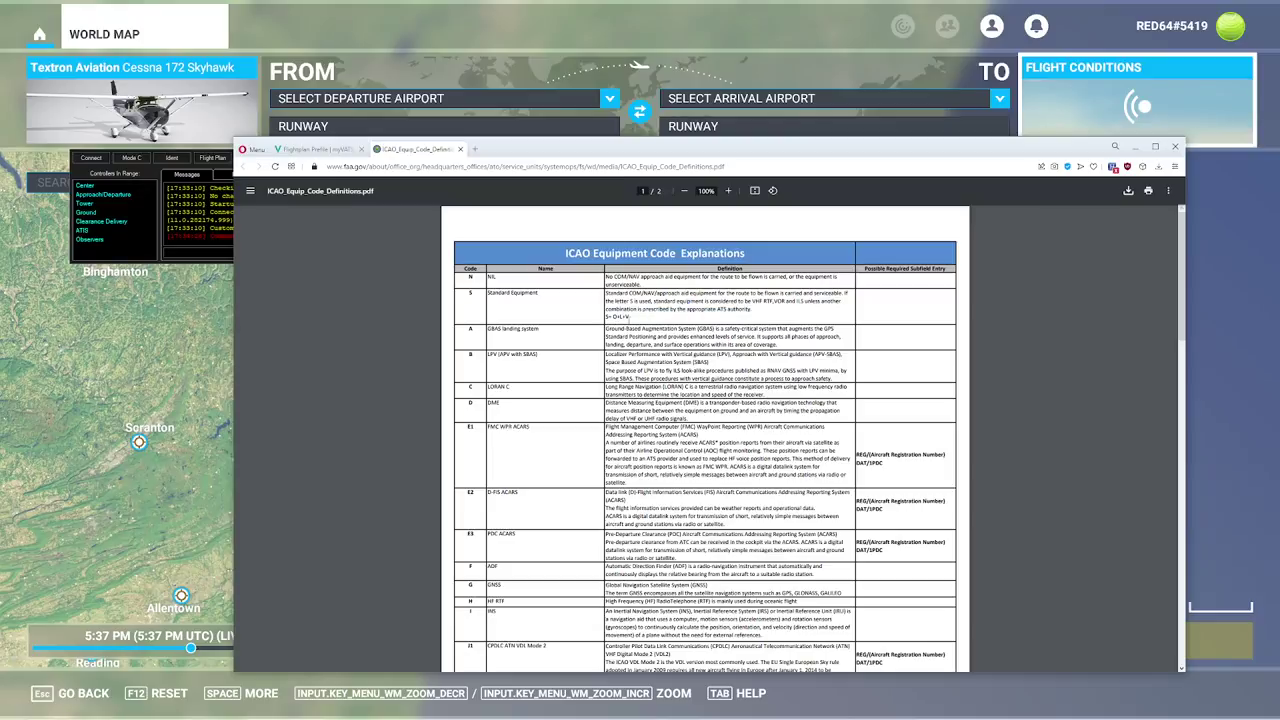
pyautogui.click(316, 150)
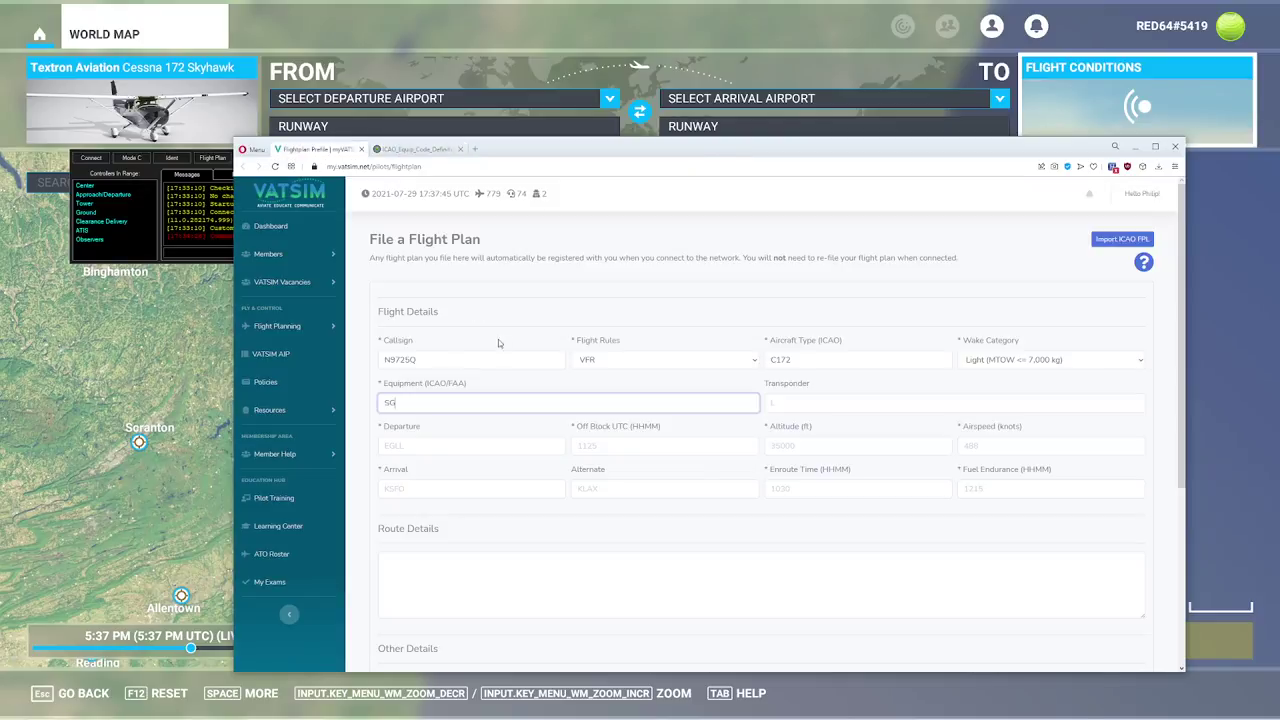
pyautogui.click(775, 402)
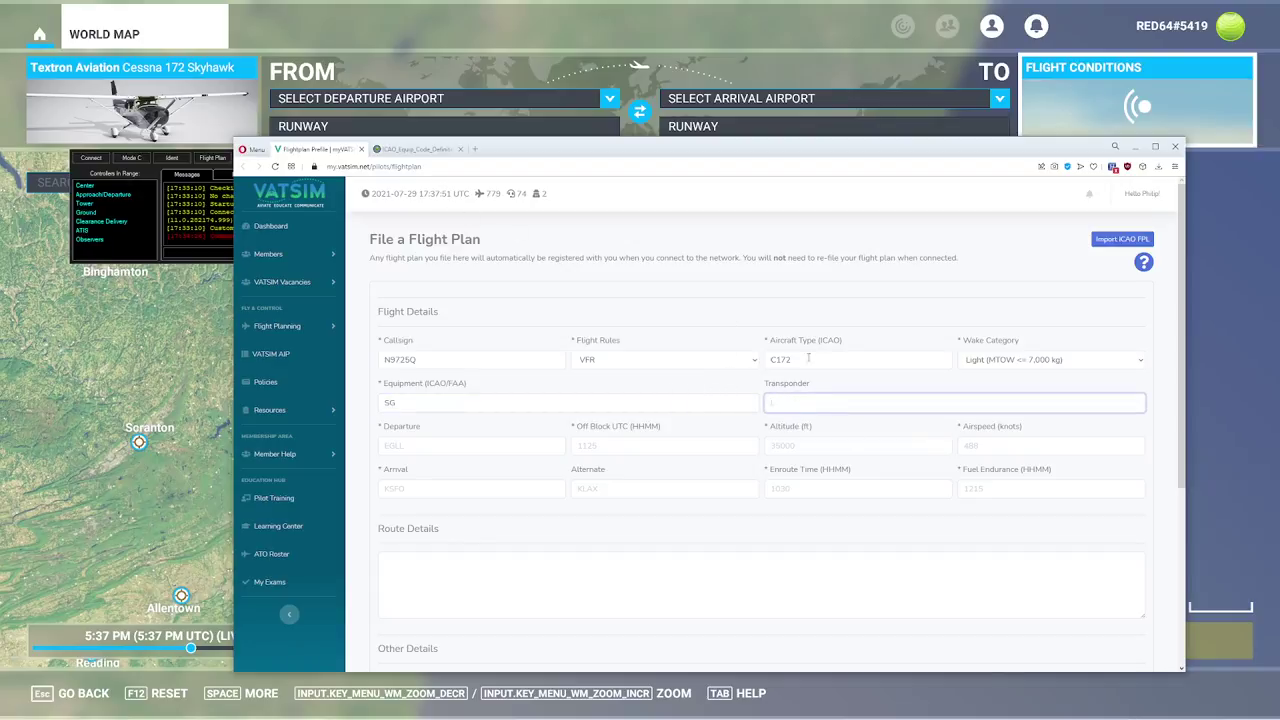
# - Search 'icao transponder codes' and open the ForeFlight ICAO Surveillance Code Guide to the Mode A and C line
pyautogui.click(475, 149)
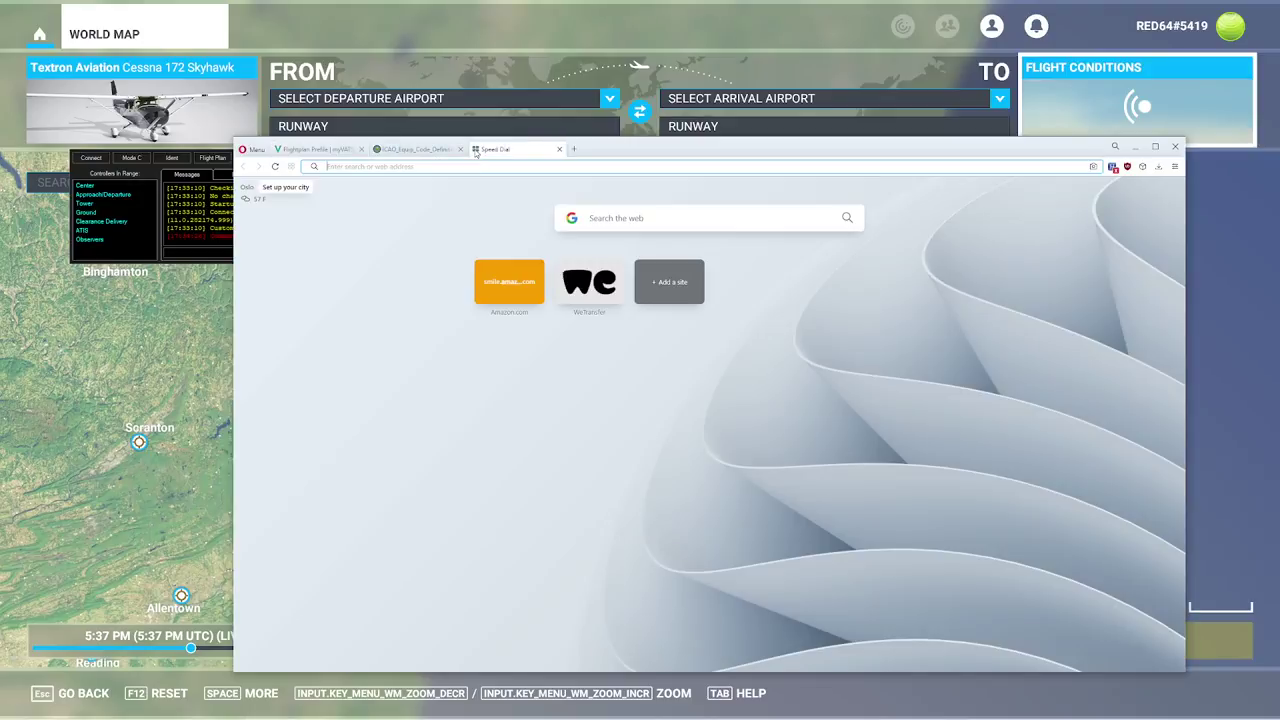
pyautogui.write('icao trans')
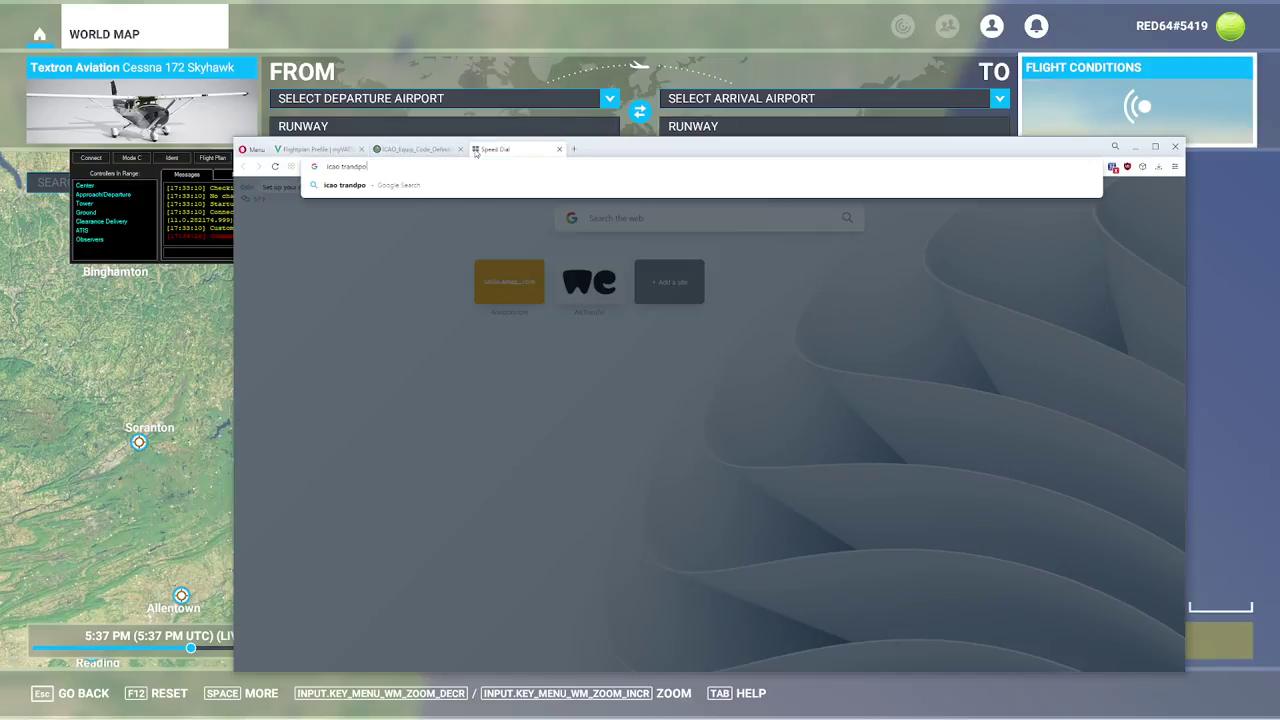
pyautogui.write('ponder codes')
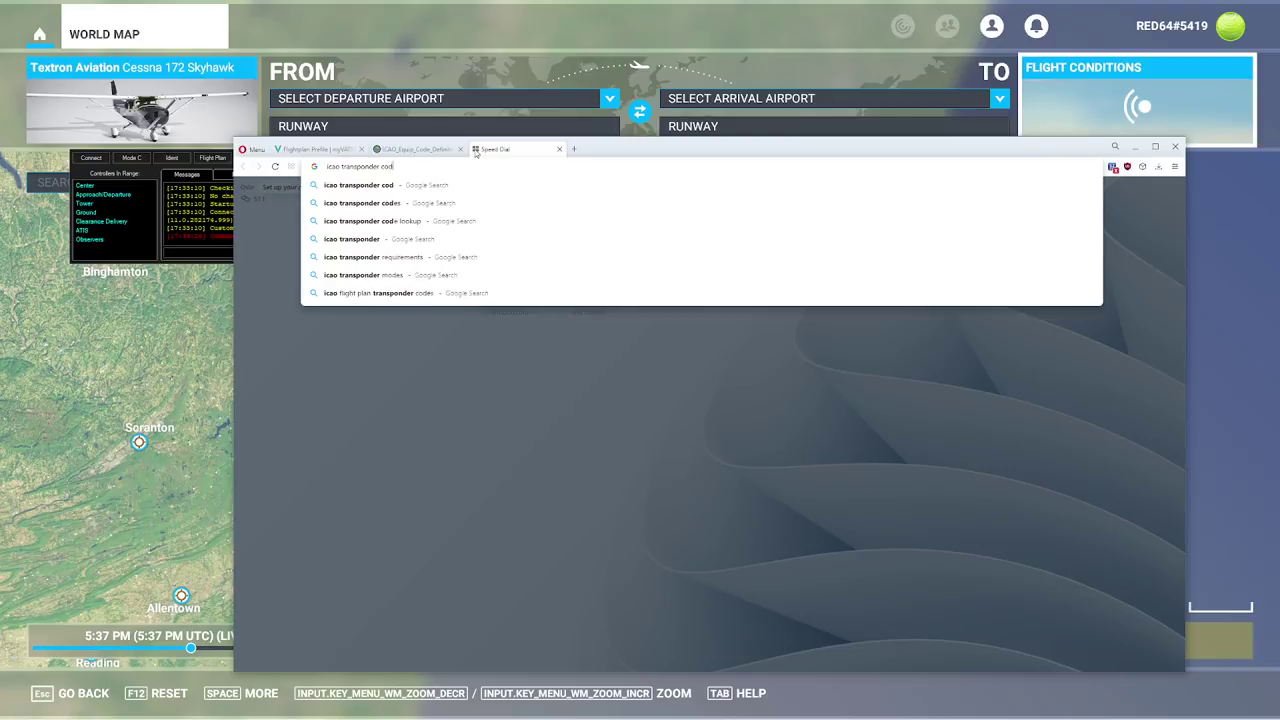
pyautogui.press('Return')
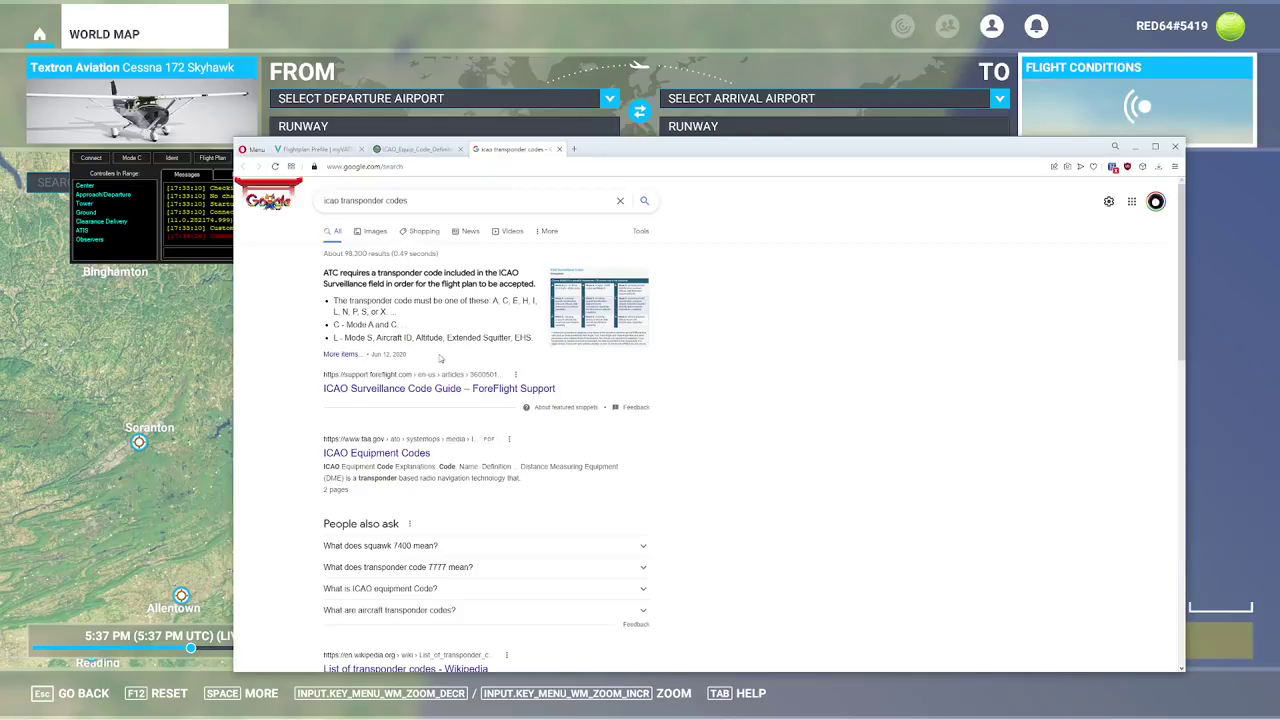
pyautogui.click(430, 388)
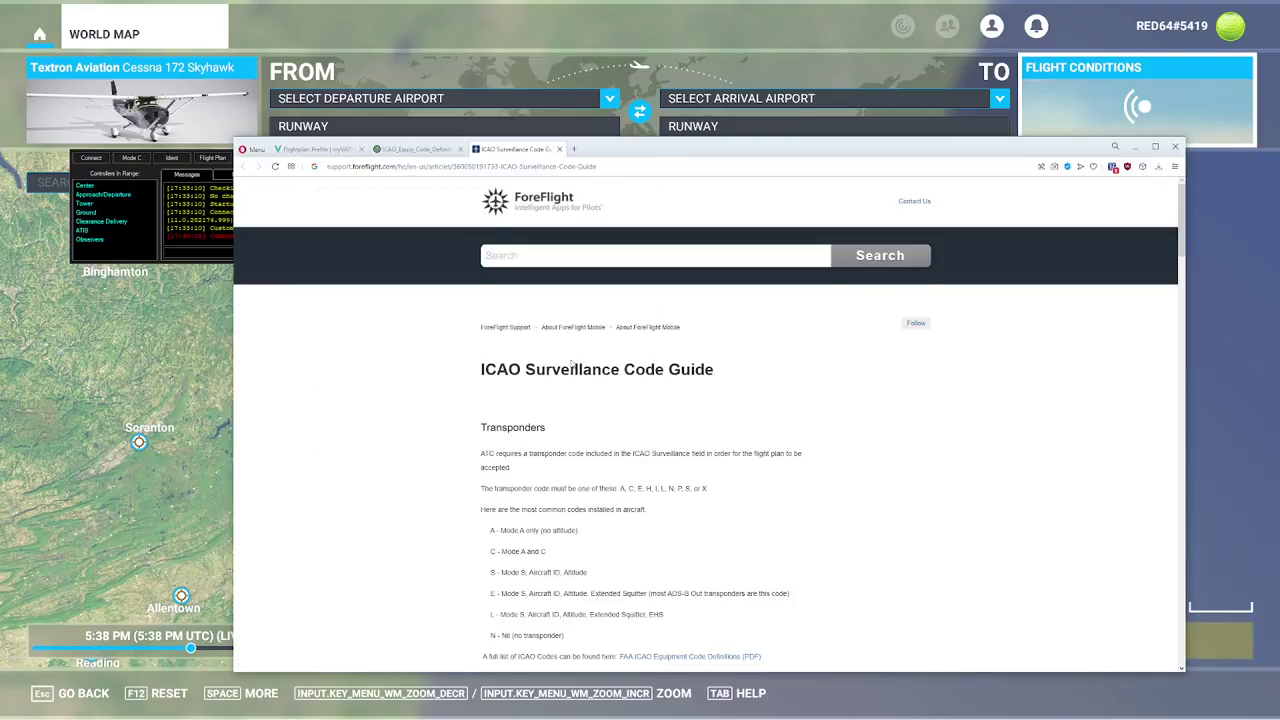
pyautogui.scroll(-3, 503, 329)
pyautogui.scroll(-1, 503, 329)
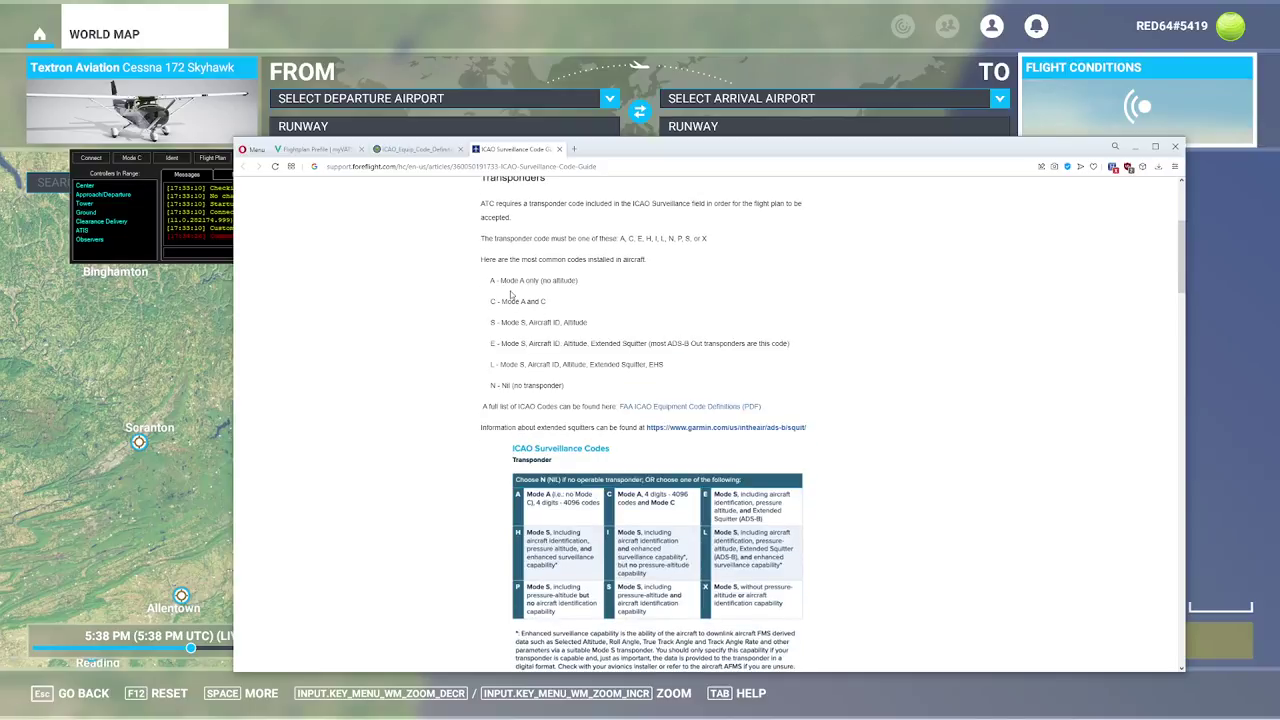
pyautogui.moveTo(496, 303); pyautogui.dragTo(570, 312)
pyautogui.click(570, 312)
# - Check the L Mode S code description and change the flight plan's Transponder from C to L
pyautogui.click(310, 149)
pyautogui.click(850, 408)
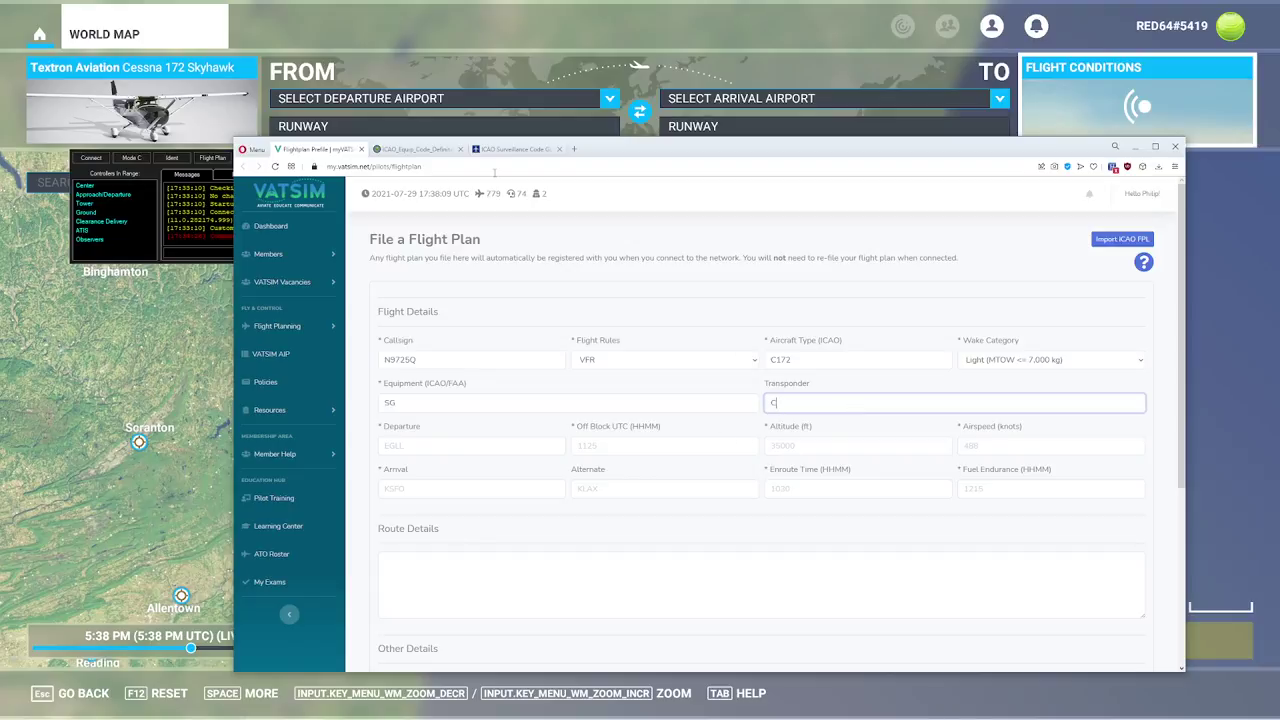
pyautogui.click(515, 149)
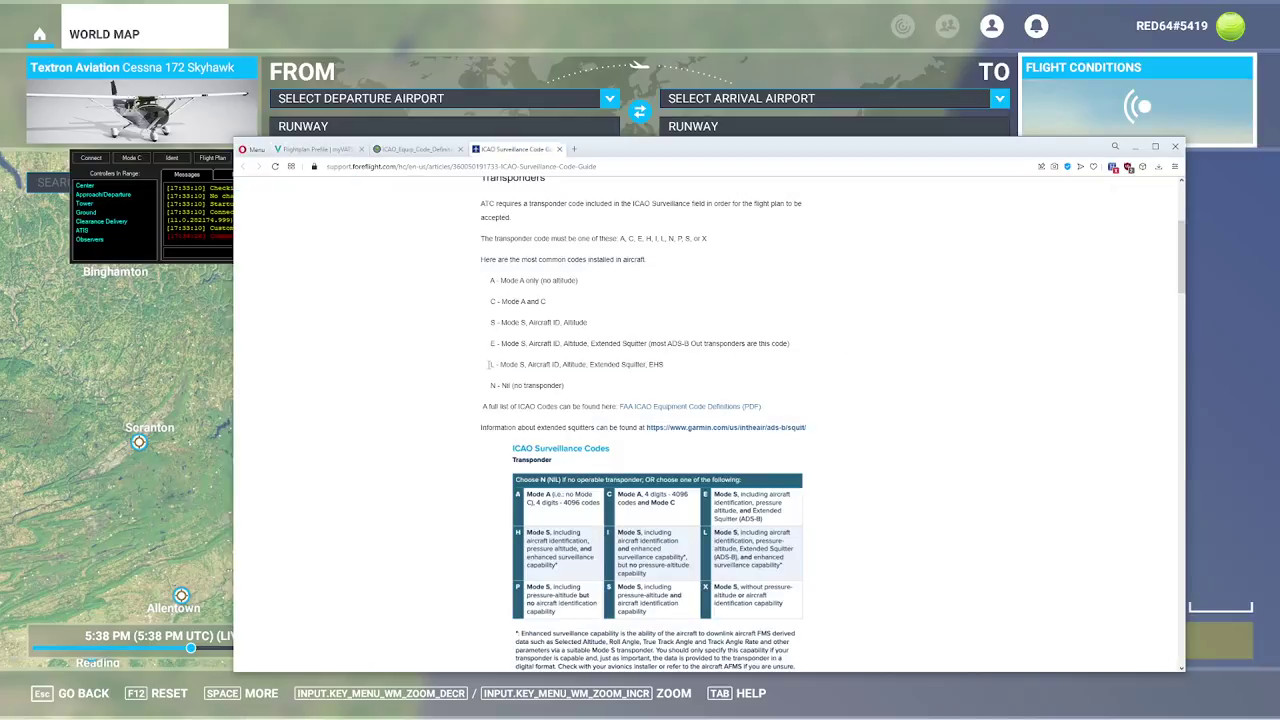
pyautogui.moveTo(487, 364); pyautogui.dragTo(694, 381)
pyautogui.moveTo(490, 364); pyautogui.dragTo(712, 371)
pyautogui.click(712, 371)
pyautogui.click(326, 150)
pyautogui.press('BackSpace')
pyautogui.write('L')
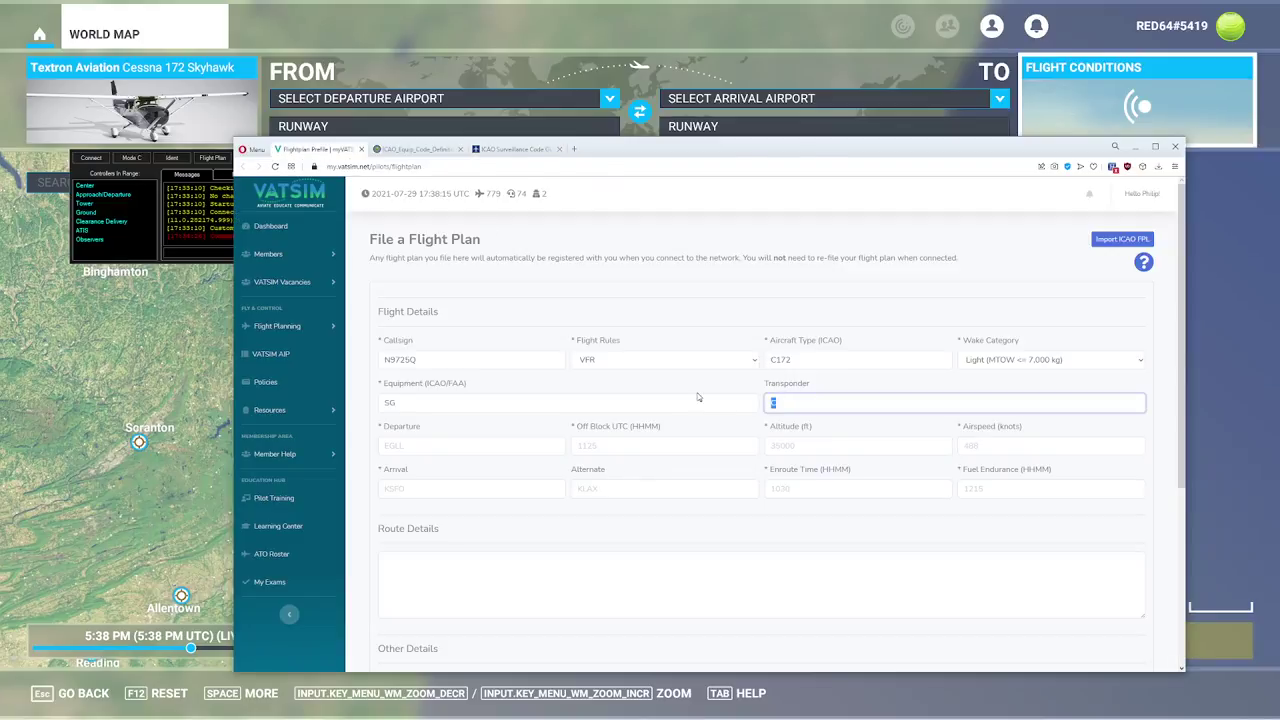
# - Fill Departure KHFD, Off Block 1800 UTC, cruise Altitude 2500 ft and Airspeed 110 knots
pyautogui.click(438, 445)
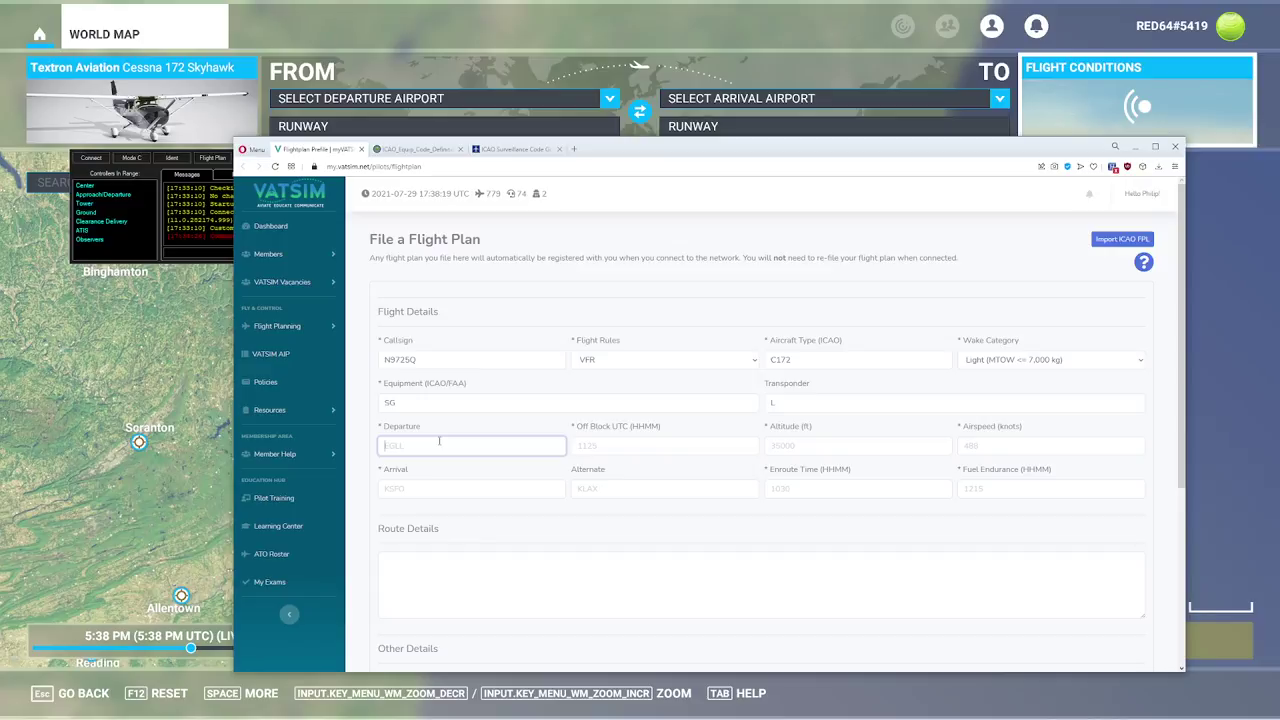
pyautogui.write('KHFD')
pyautogui.press('Tab')
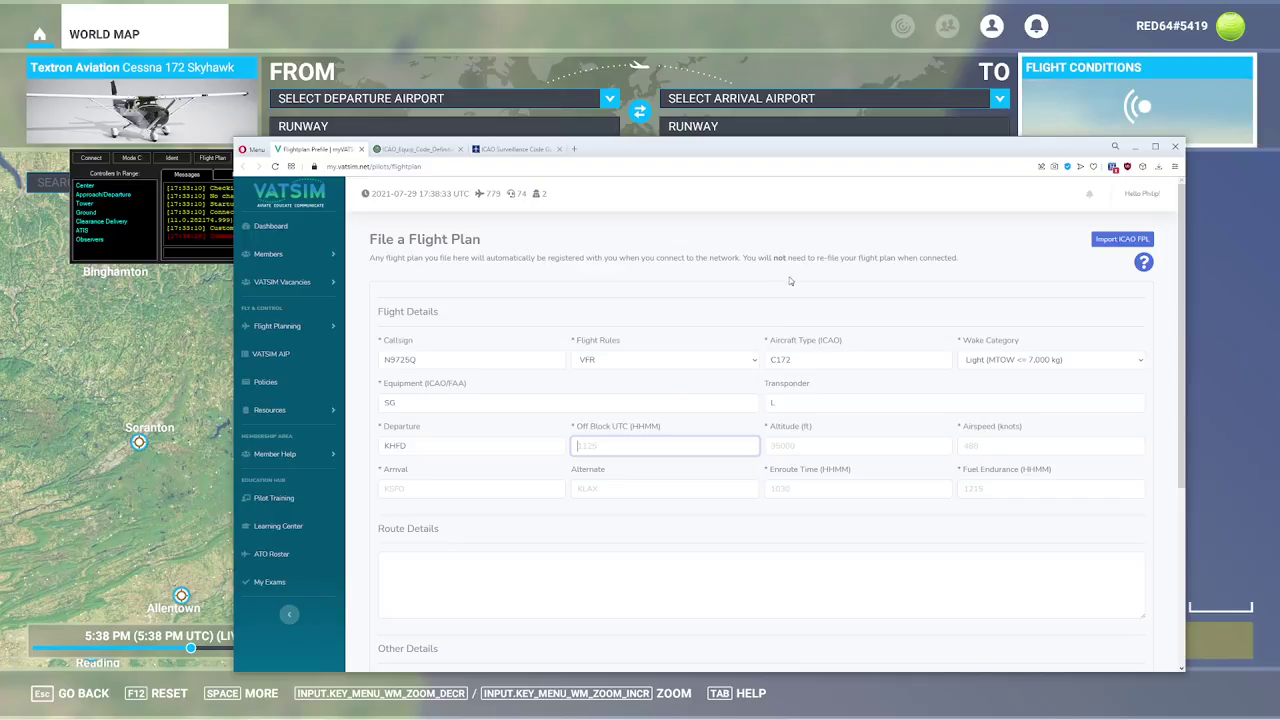
pyautogui.doubleClick(623, 429)
pyautogui.click(630, 425)
pyautogui.write('0')
pyautogui.press('Tab')
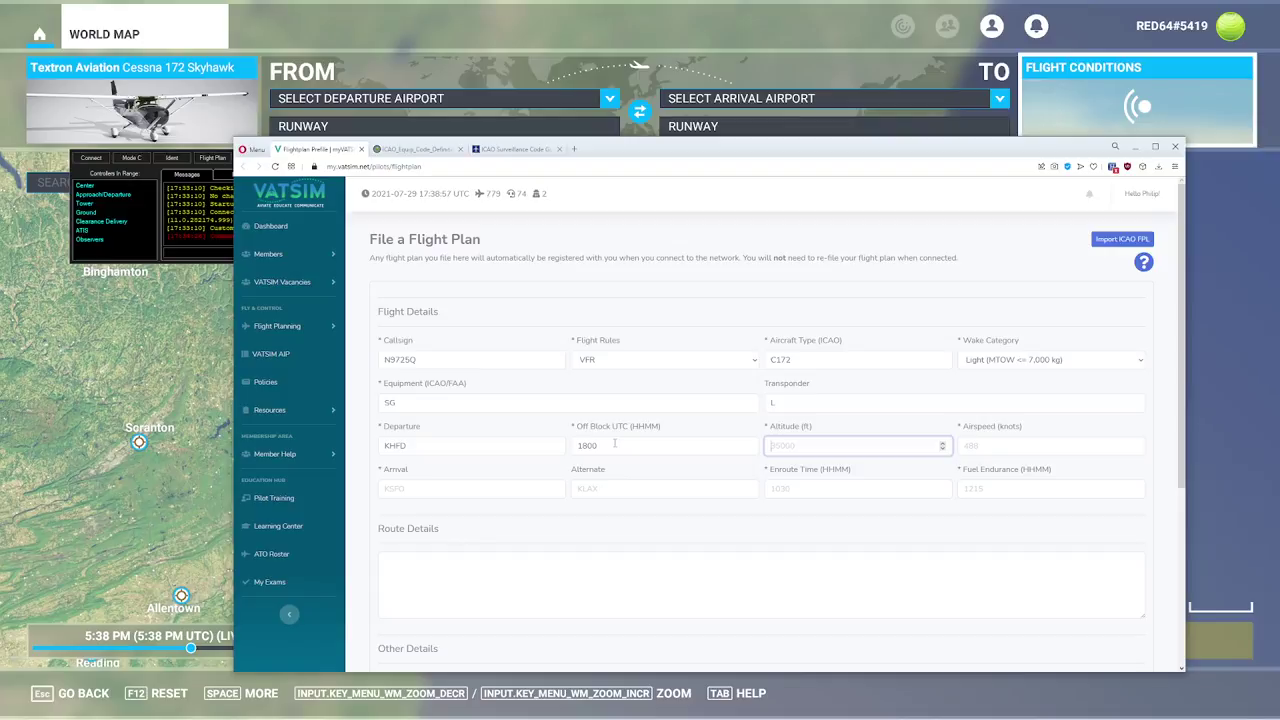
pyautogui.write('2500')
pyautogui.press('Tab')
pyautogui.write('110')
pyautogui.press('Tab')
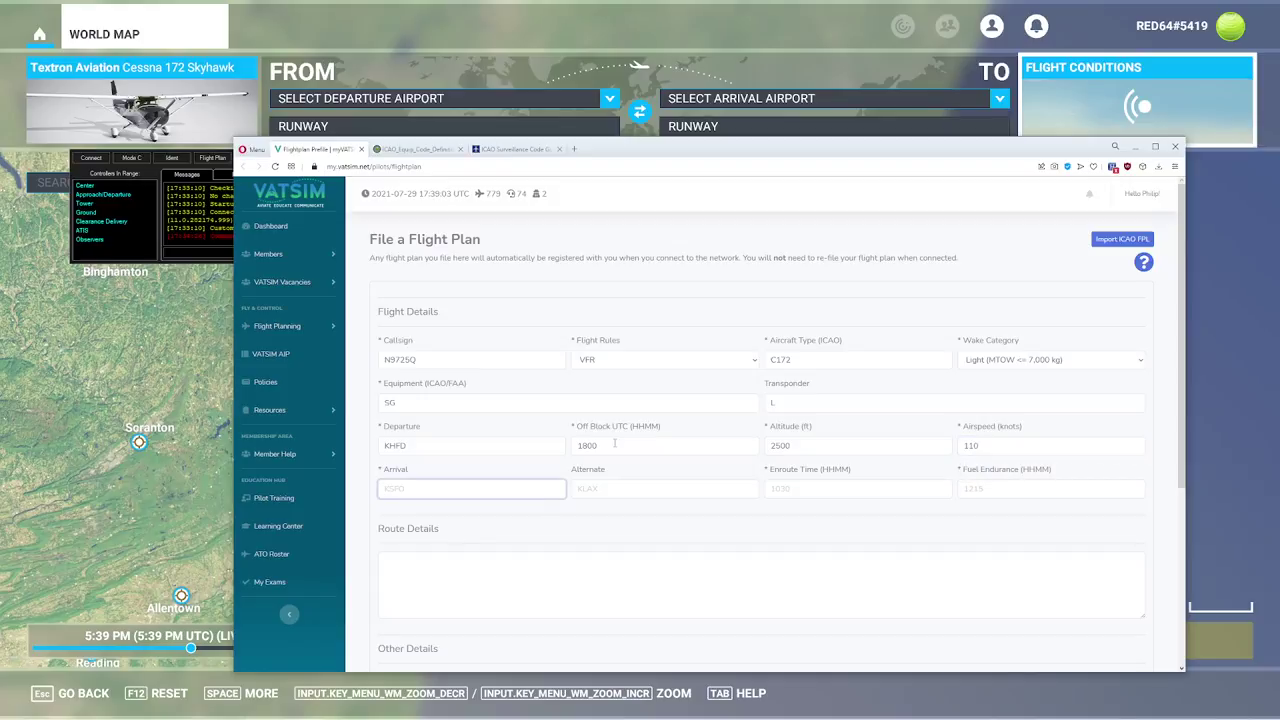
# - On the sim's World Map, set KBDL Bradley Intl as departure and KPSF Pittsfield Mun as arrival
pyautogui.click(100, 342)
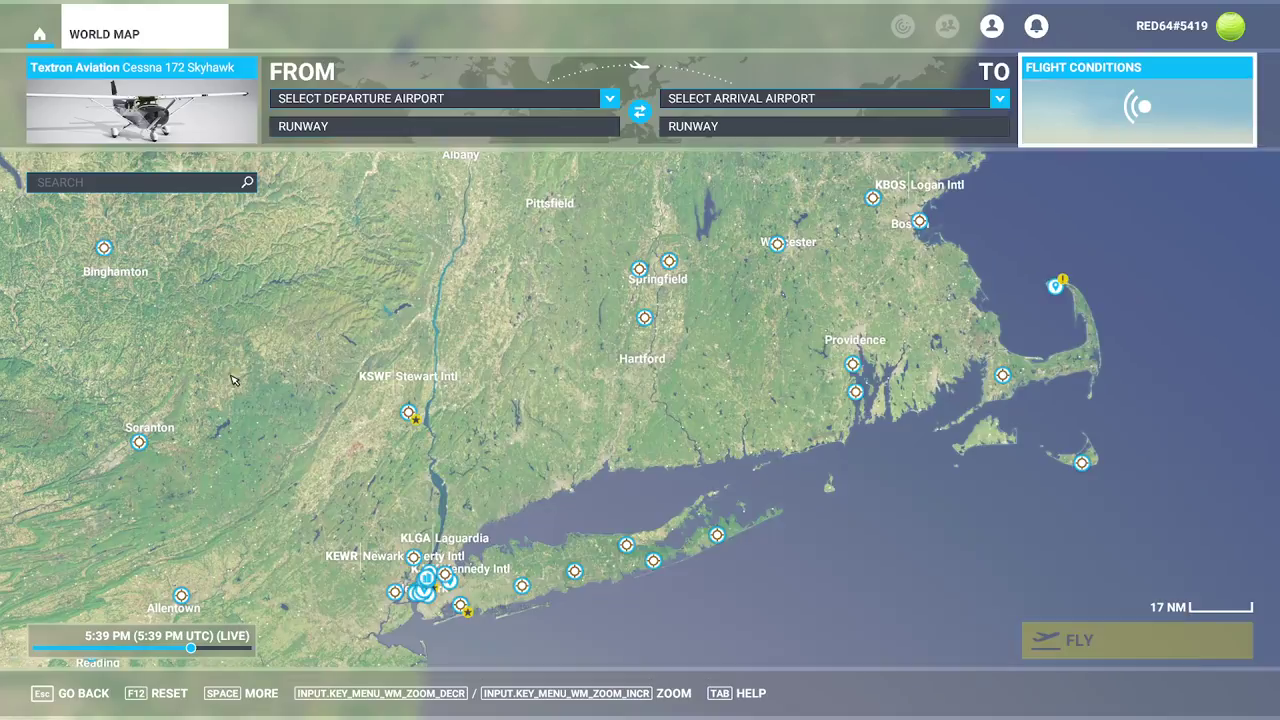
pyautogui.click(666, 320)
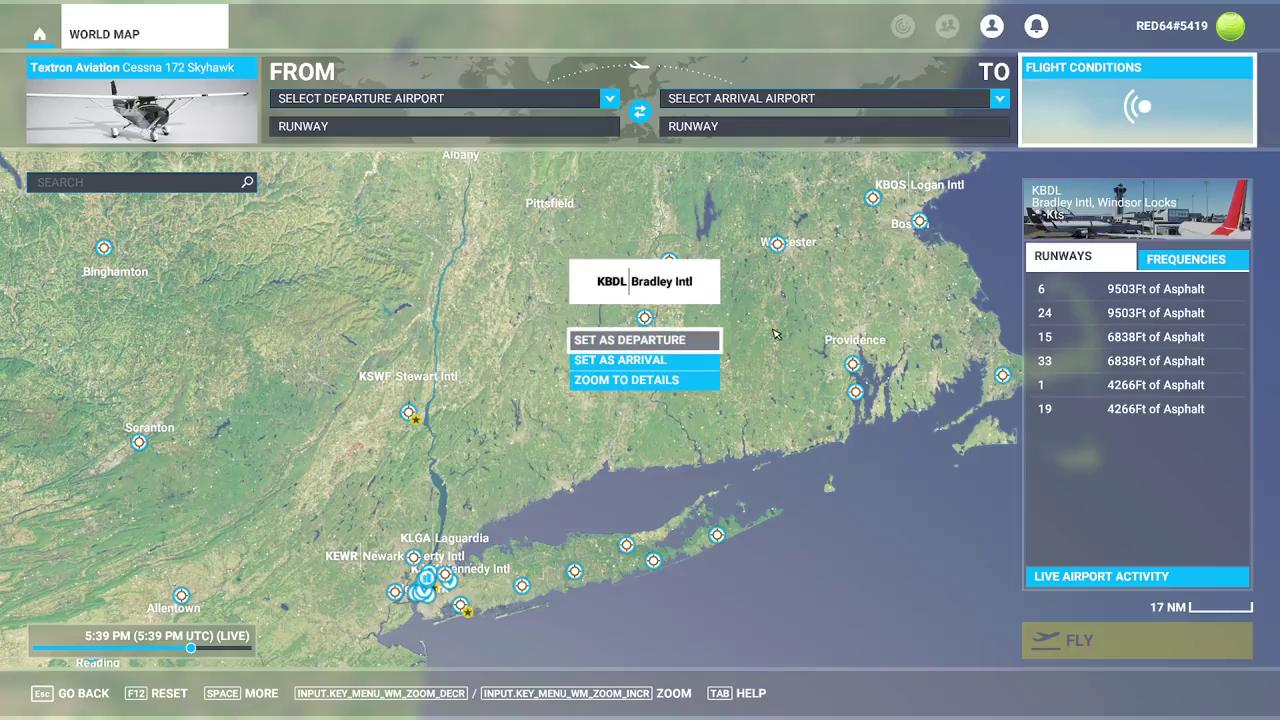
pyautogui.click(629, 340)
pyautogui.scroll(5, 672, 317)
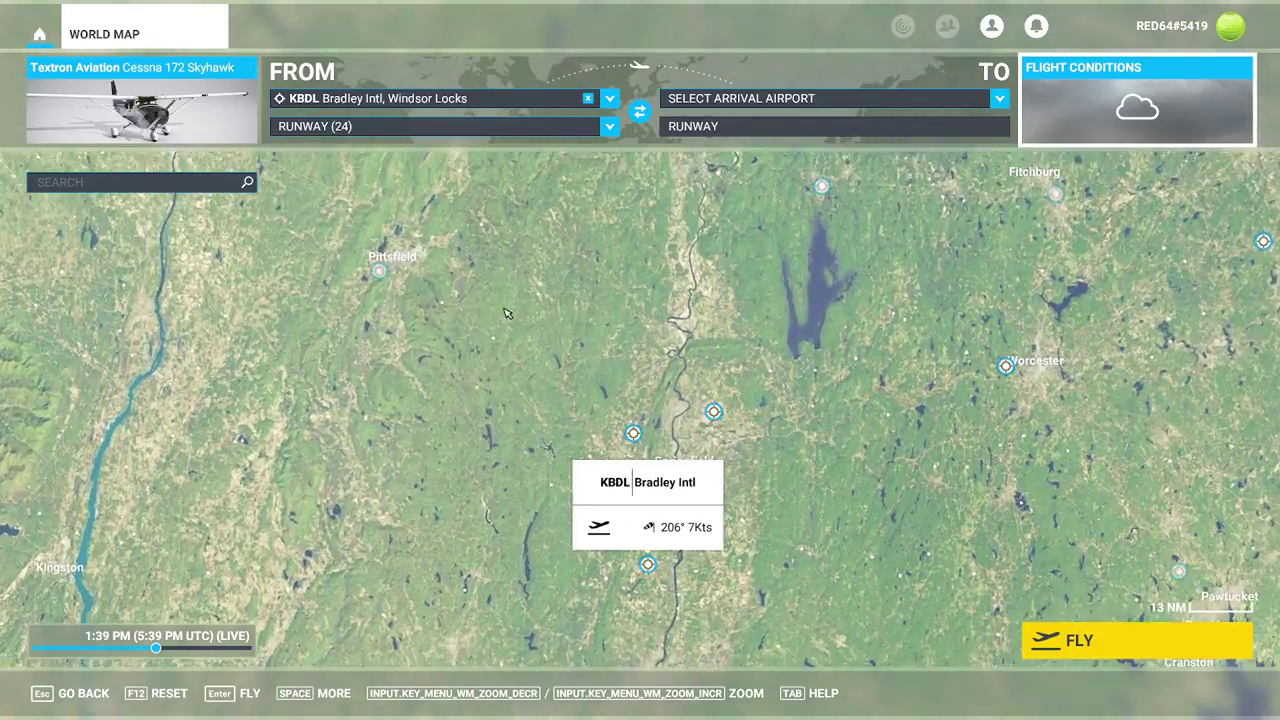
pyautogui.click(356, 263)
pyautogui.click(414, 311)
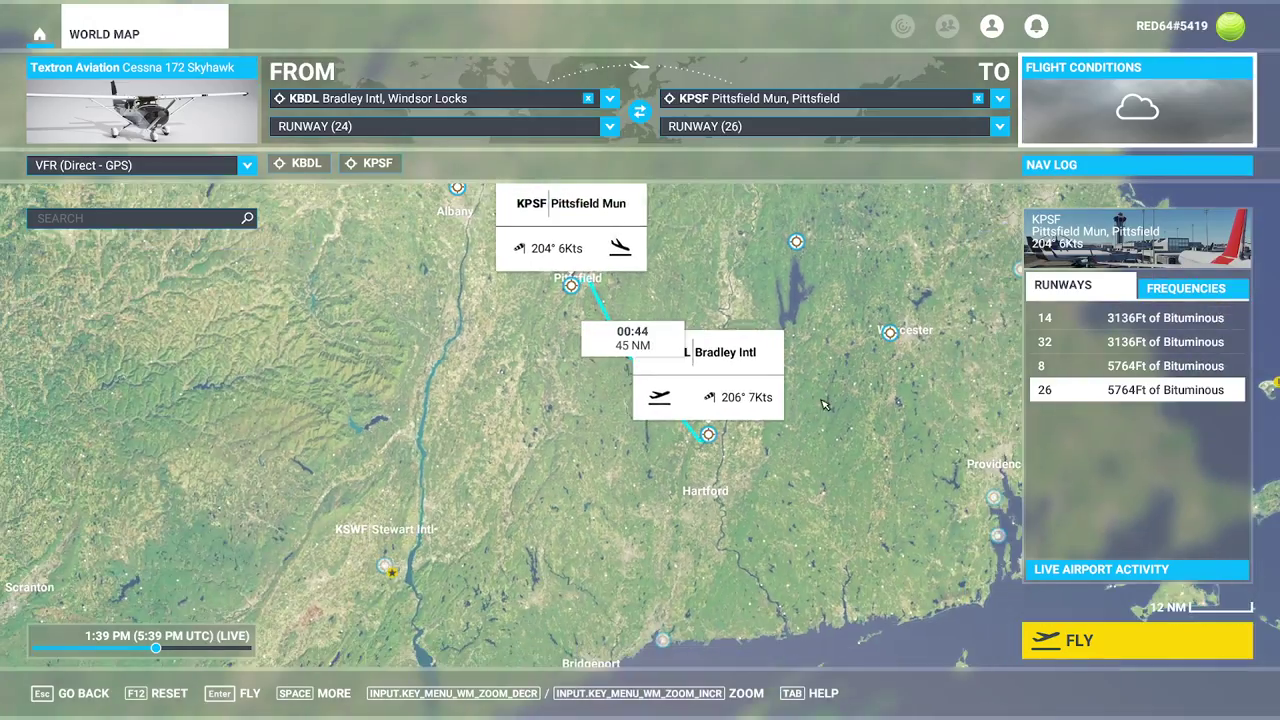
pyautogui.hotkey('alt', 'Tab')
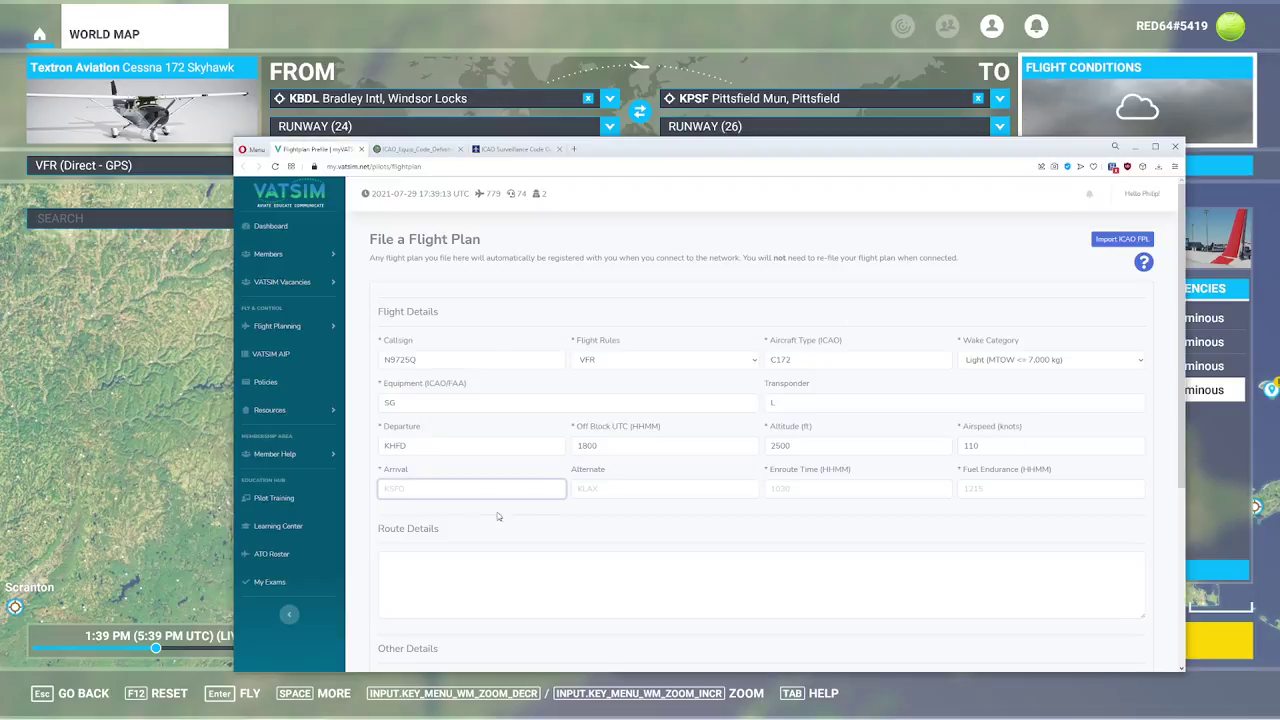
# - Enter arrival KPSF, enroute time 0044 from the sim's leg time, fuel endurance 0530 and route DCT
pyautogui.press('Tab')
pyautogui.hotkey('alt', 'Tab')
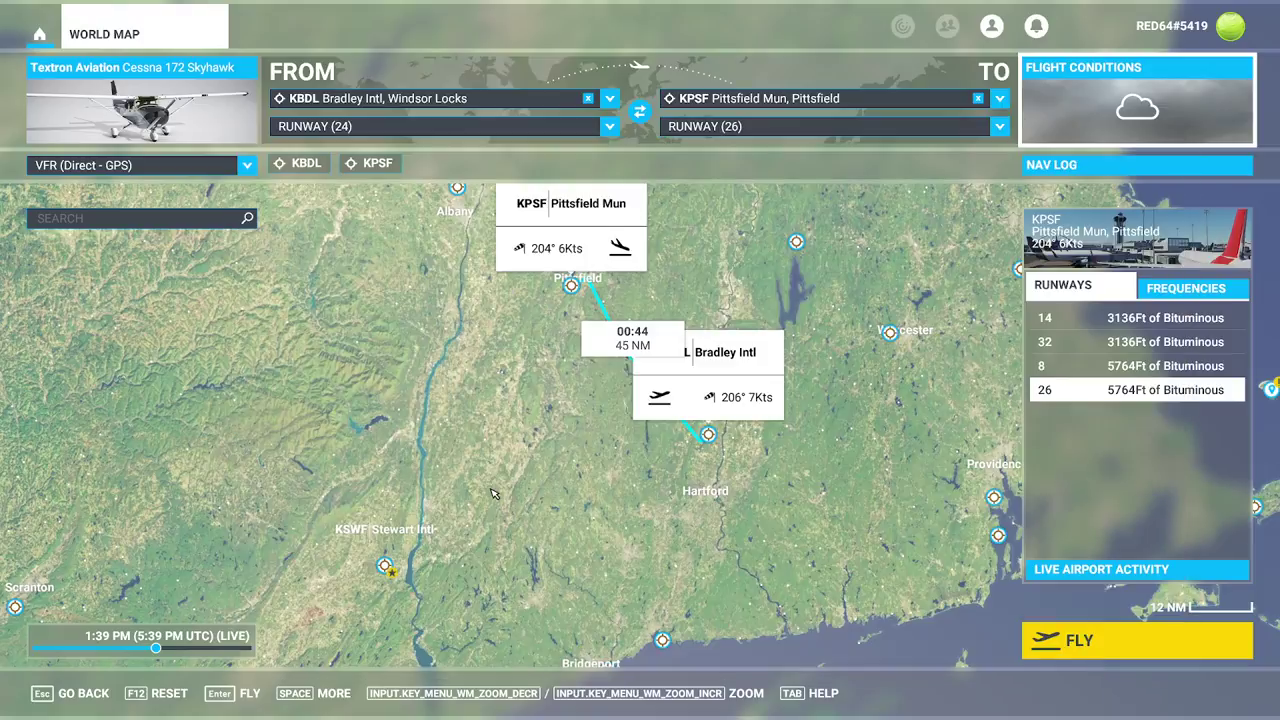
pyautogui.hotkey('alt', 'Tab')
pyautogui.click(858, 488)
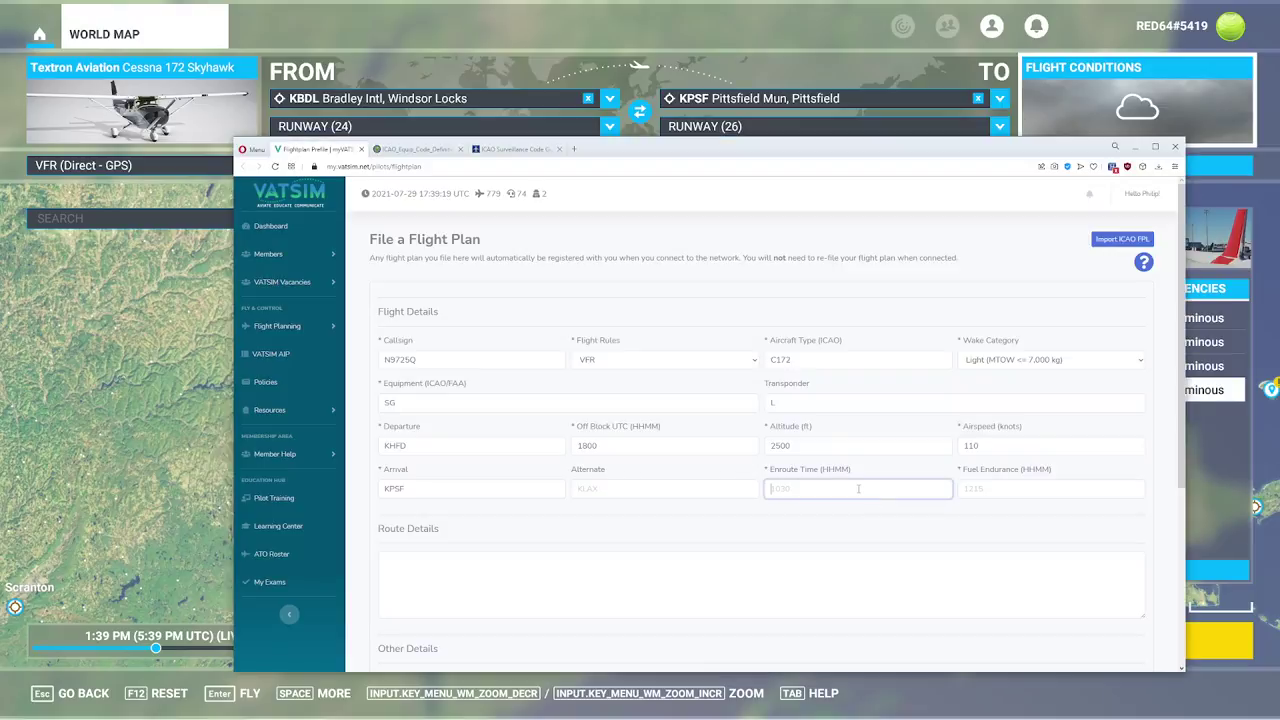
pyautogui.press('Tab')
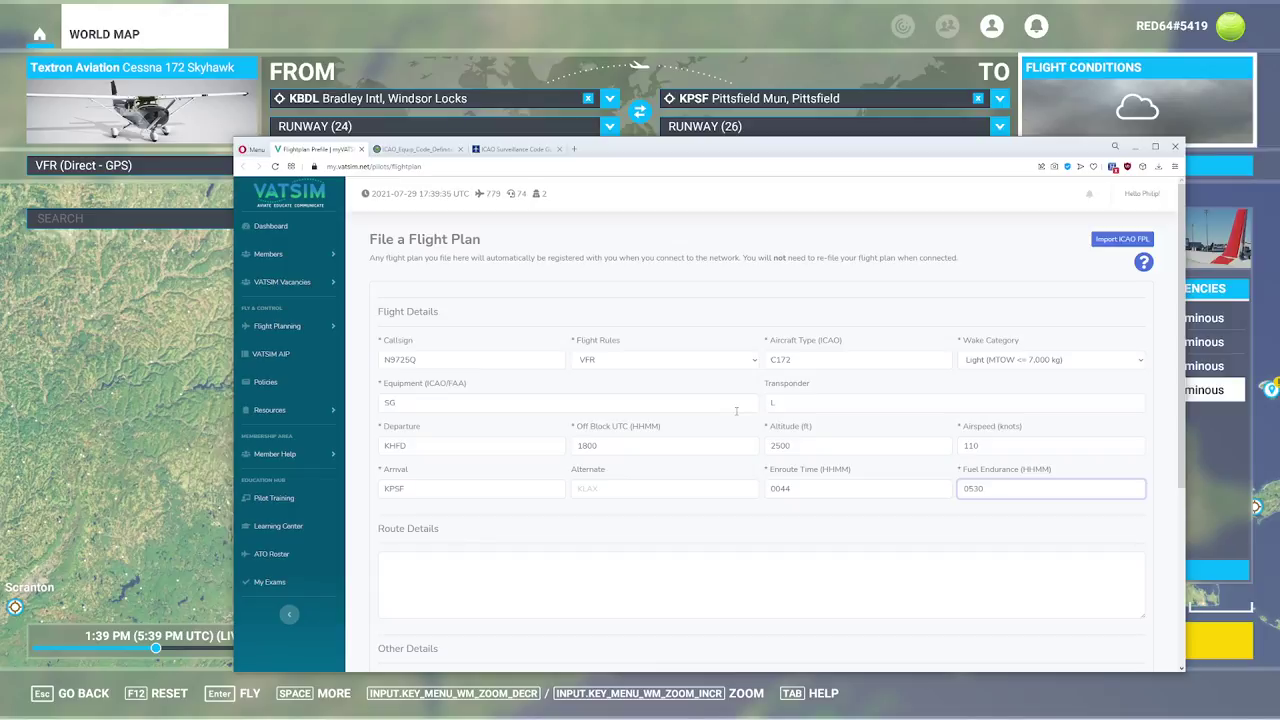
pyautogui.scroll(-2, 534, 517)
pyautogui.click(577, 471)
pyautogui.write('DCT')
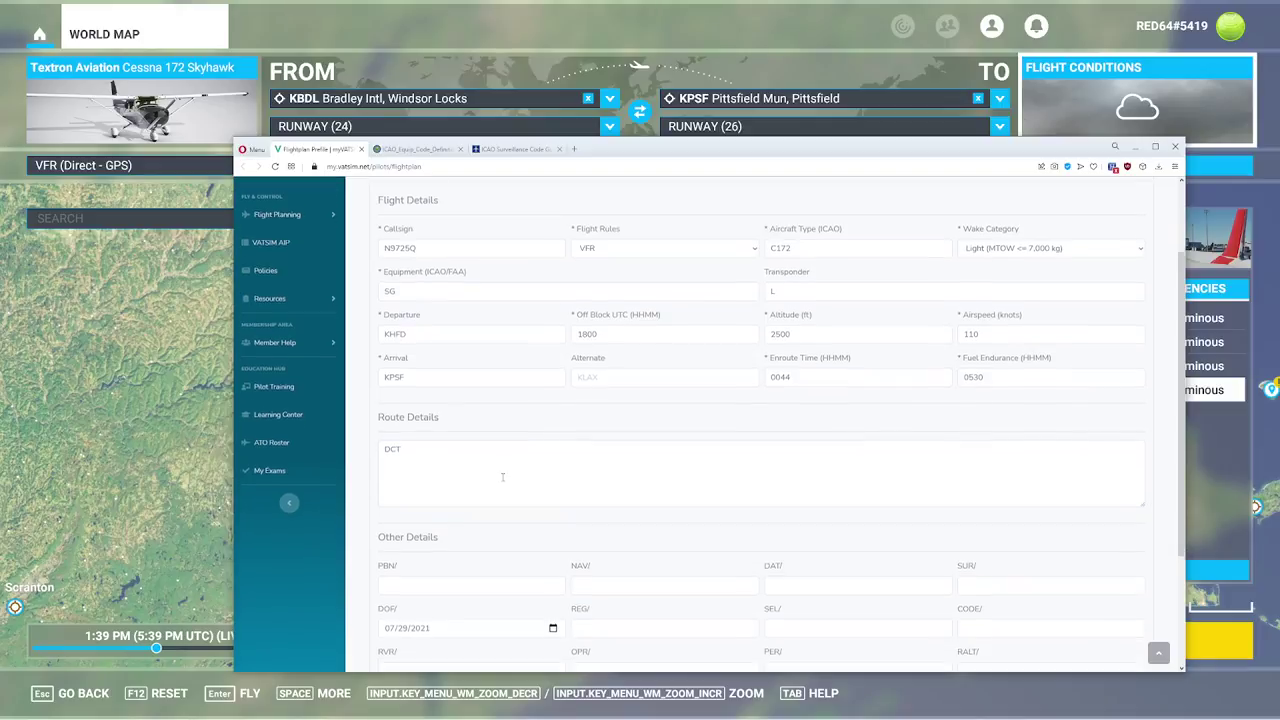
# - Keep Voice Rules on Voice, add the remark FIRST FLIGHT and file the flight plan
pyautogui.scroll(-4, 430, 460)
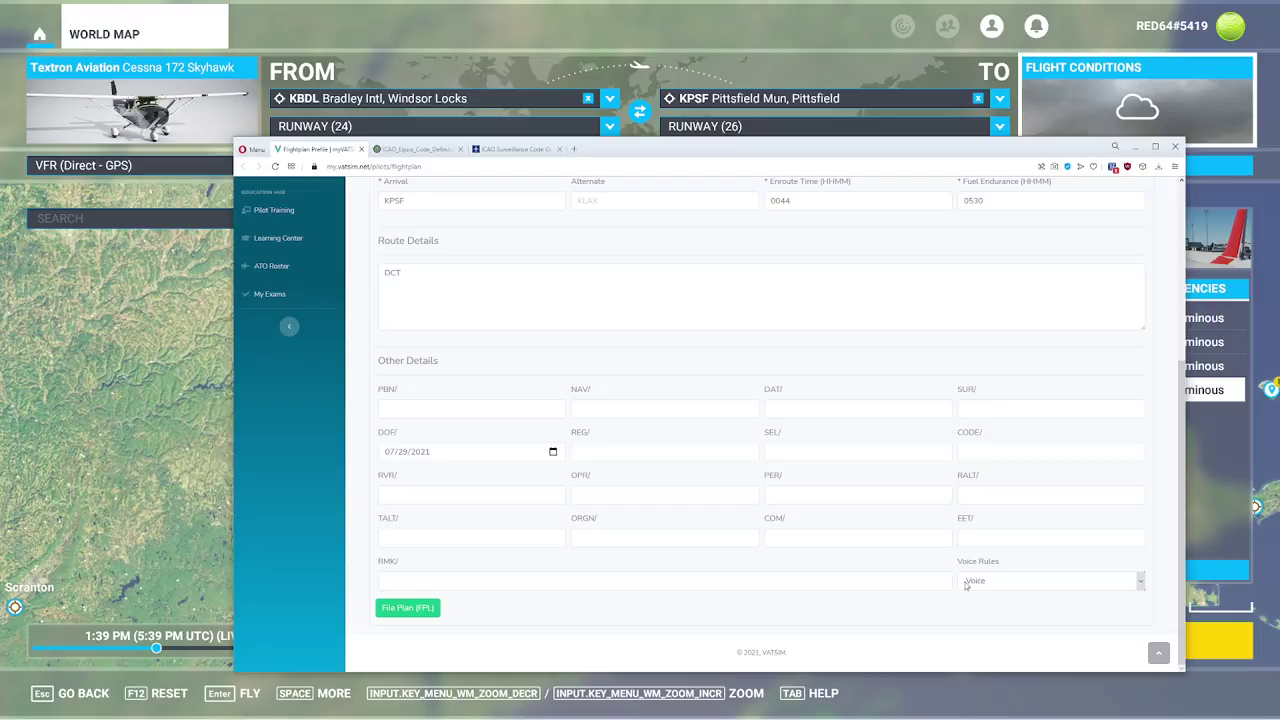
pyautogui.click(1016, 581)
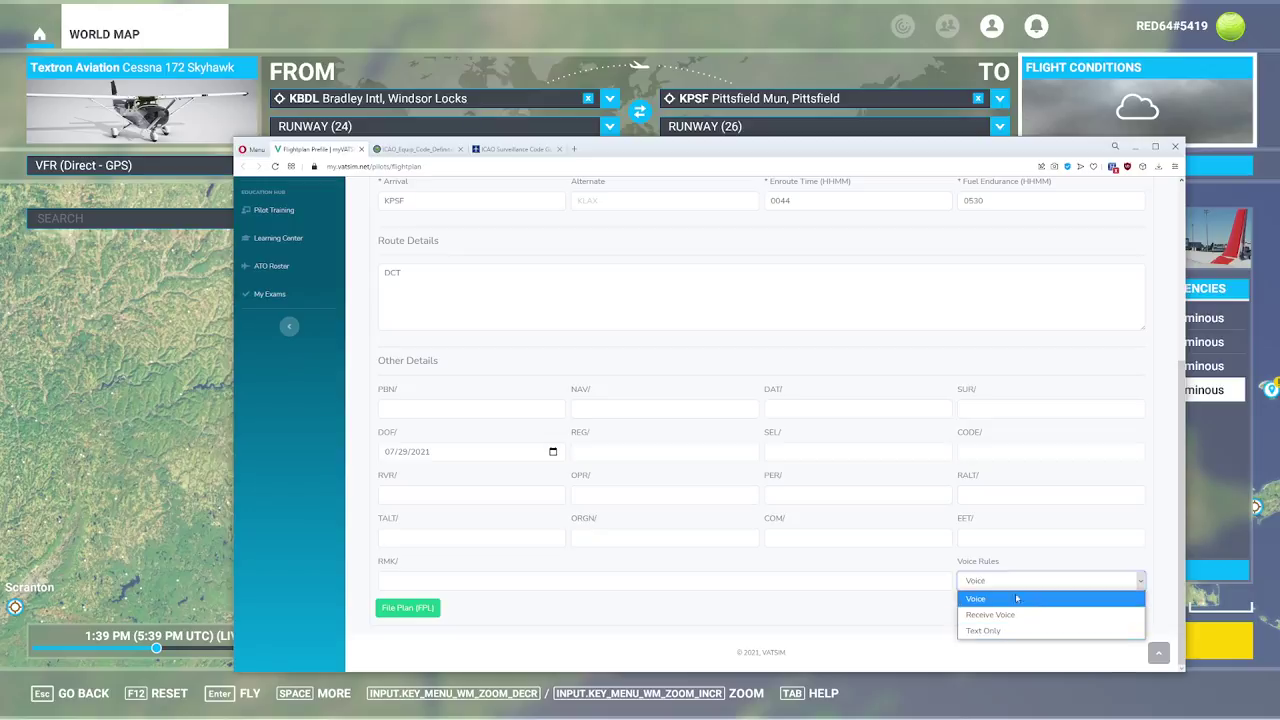
pyautogui.click(770, 588)
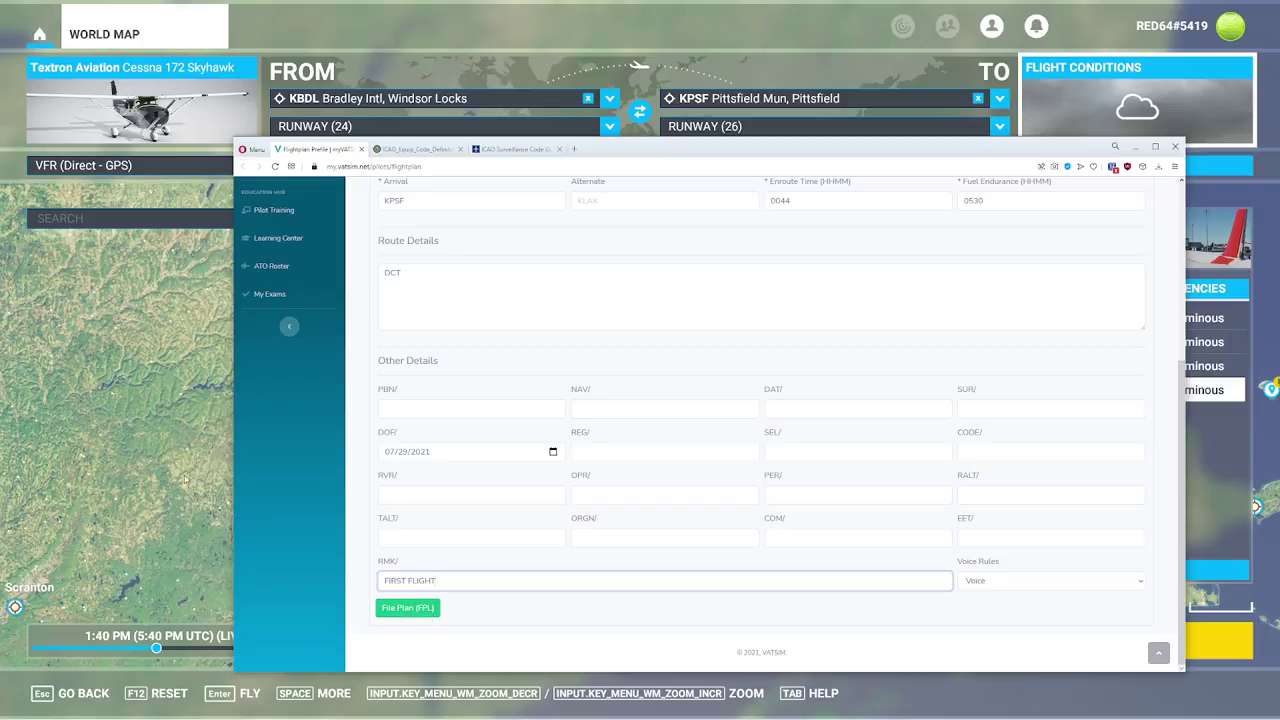
pyautogui.click(420, 609)
pyautogui.click(573, 148)
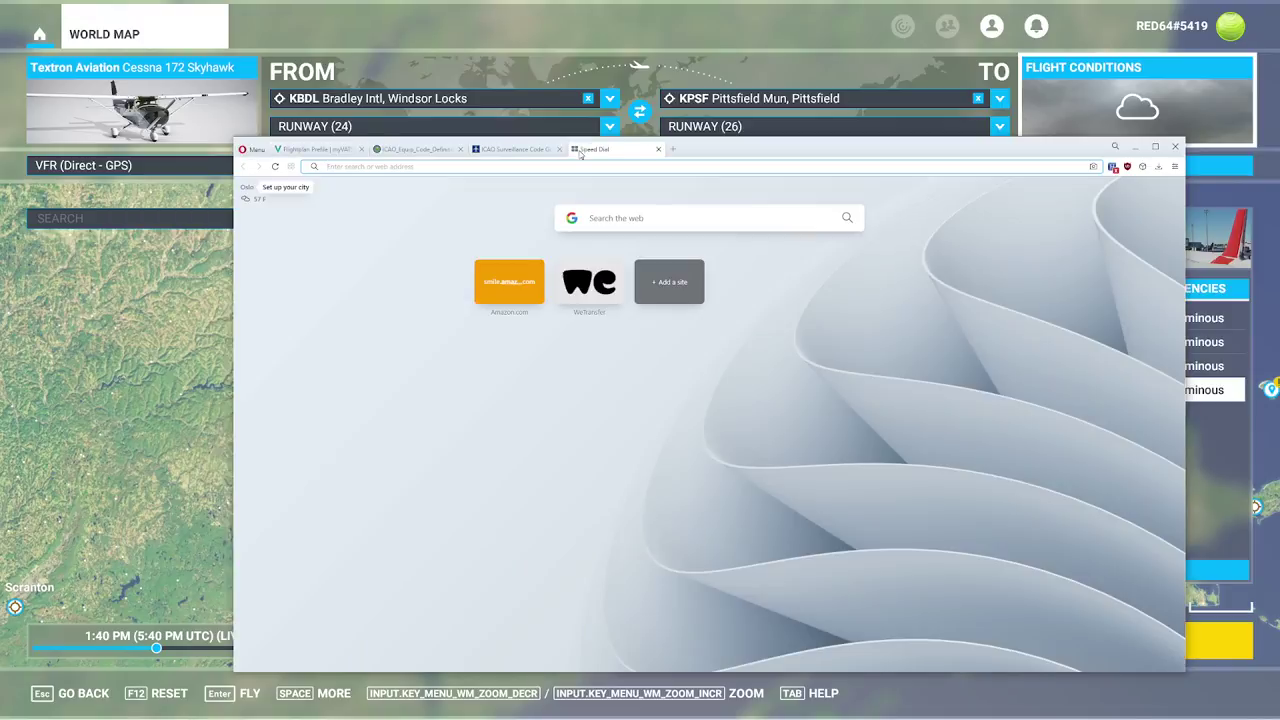
# - Search 'vatsim map', open the SimAware live map and toggle the airspace boundaries off and back on
pyautogui.write('vatsim map')
pyautogui.press('Return')
pyautogui.click(345, 283)
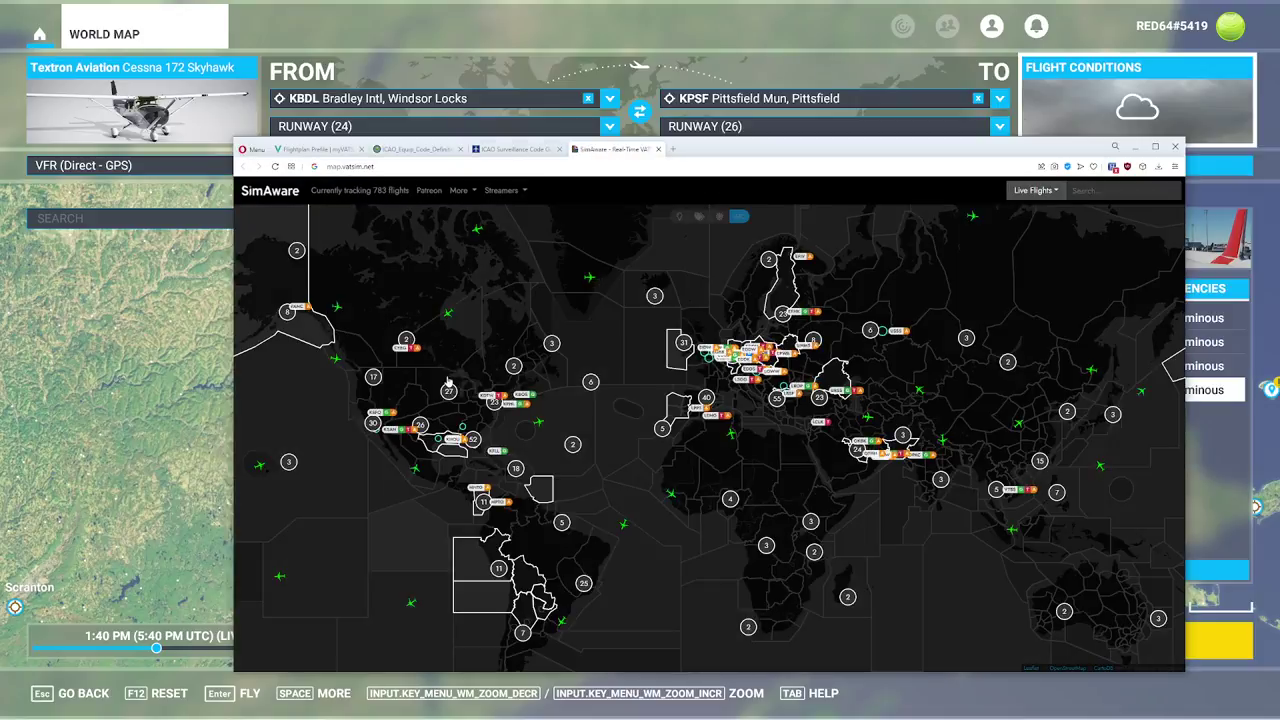
pyautogui.scroll(3, 501, 409)
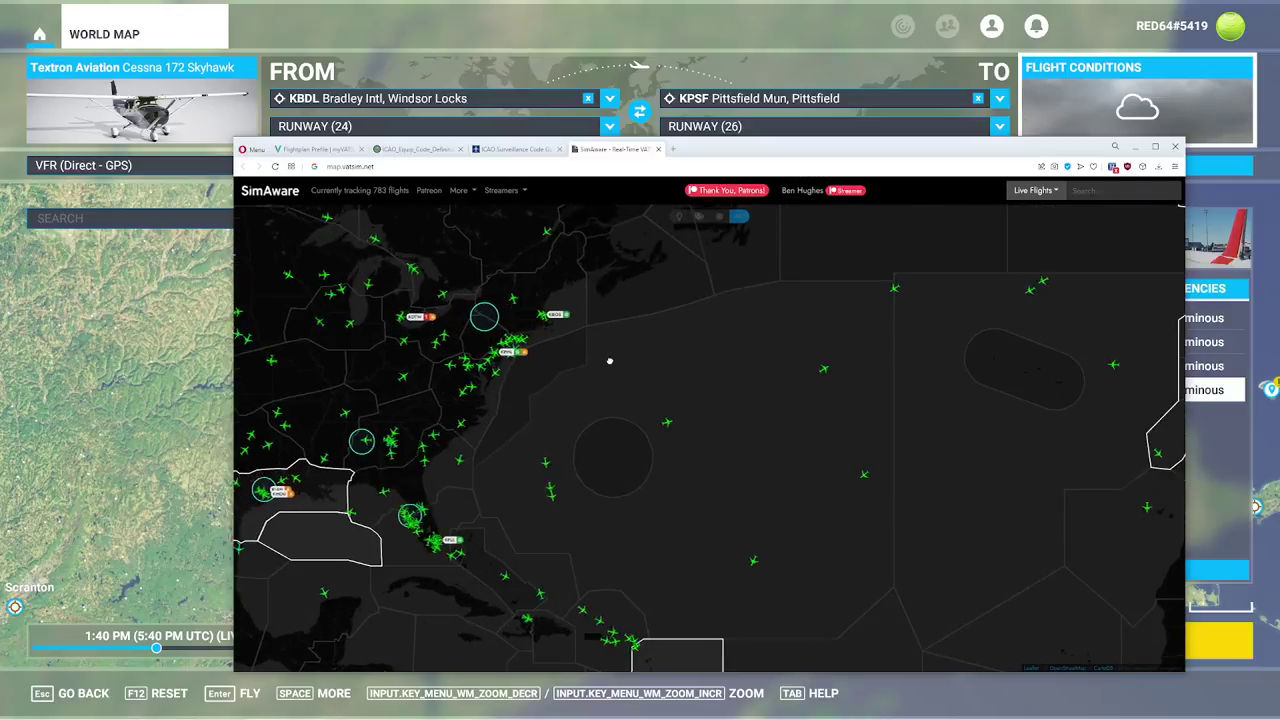
pyautogui.click(739, 217)
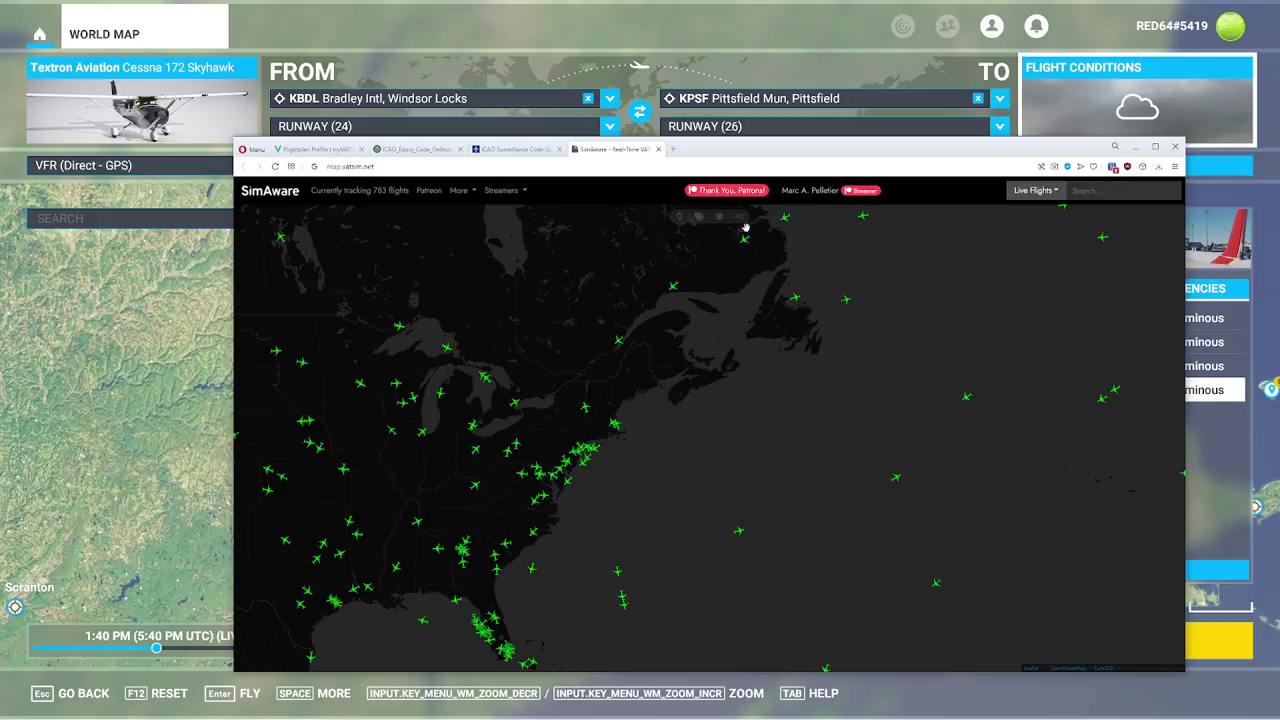
pyautogui.click(741, 220)
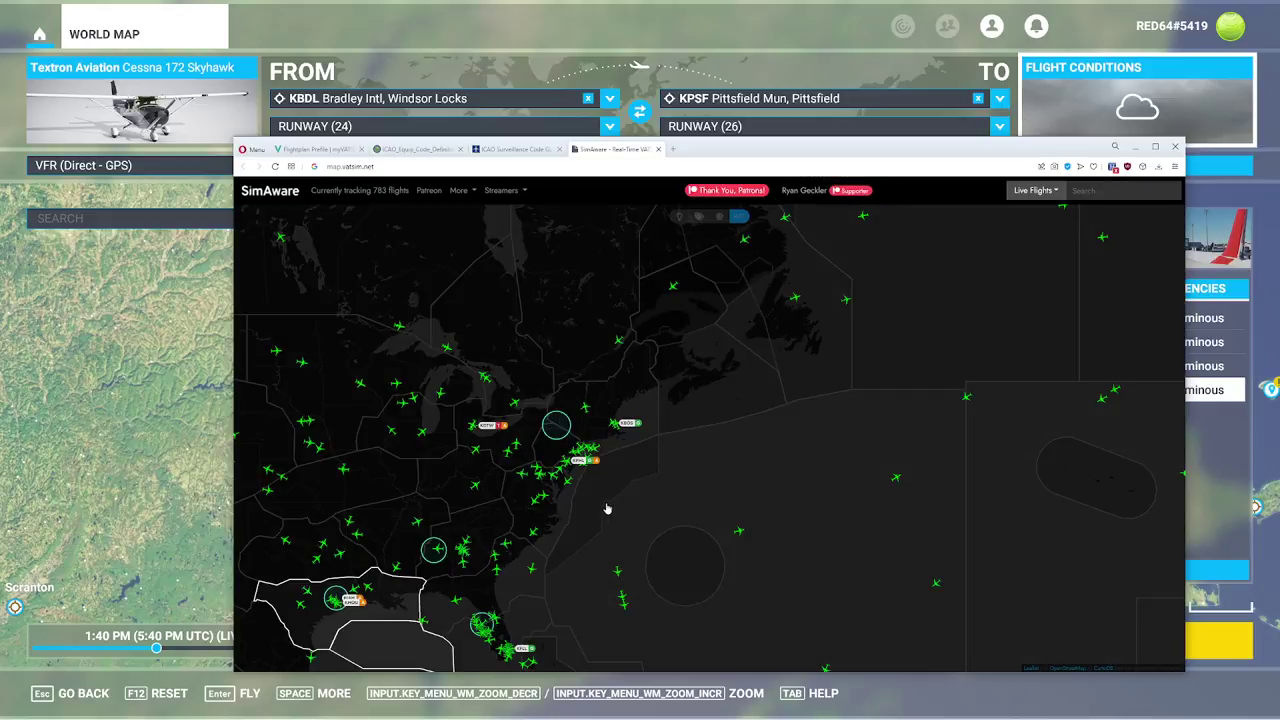
pyautogui.scroll(3, 606, 507)
pyautogui.scroll(1, 608, 505)
pyautogui.scroll(-3, 868, 600)
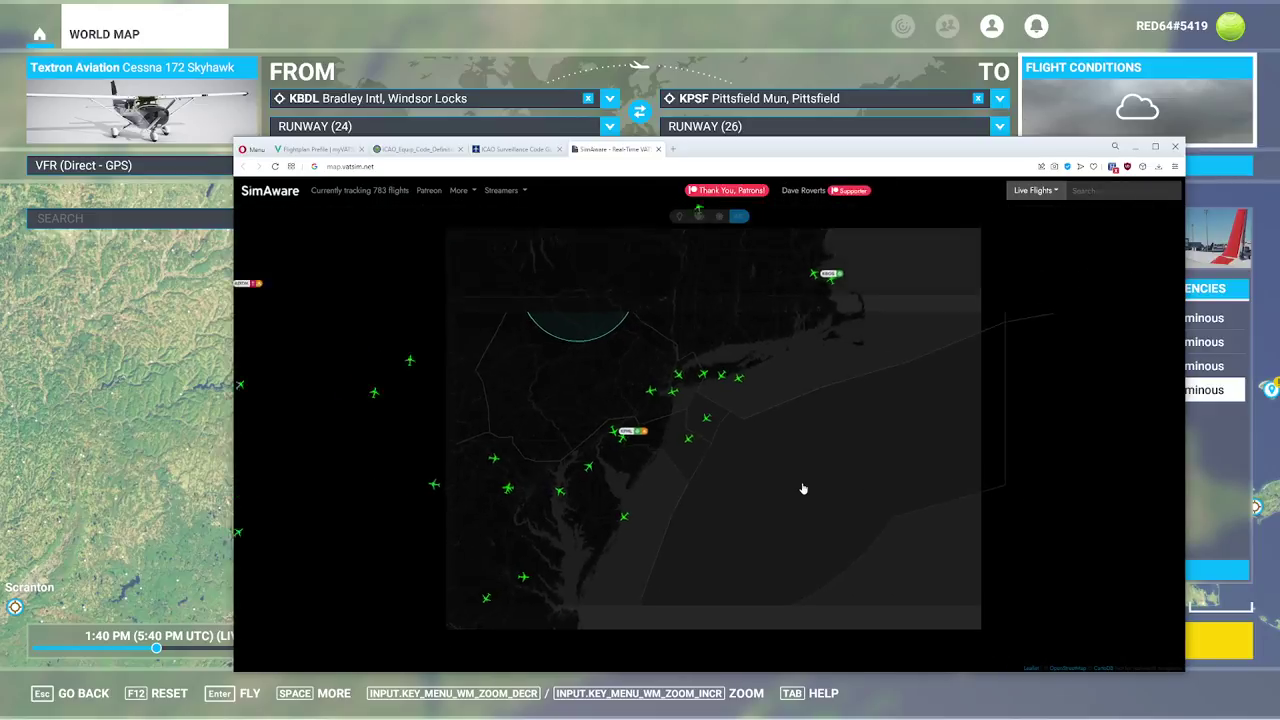
# - Pan and zoom the live traffic map around New York, New England and Binghamton Approach
pyautogui.moveTo(868, 472); pyautogui.dragTo(848, 530)
pyautogui.moveTo(807, 347)
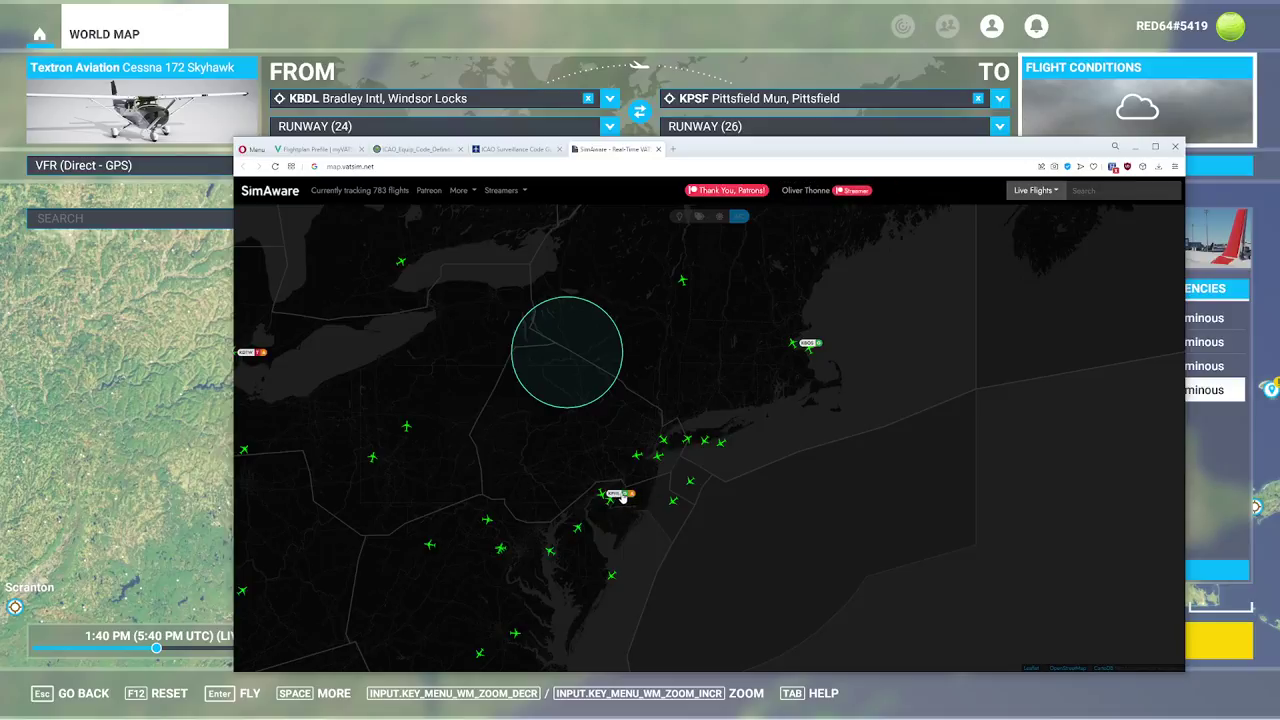
pyautogui.scroll(2, 625, 502)
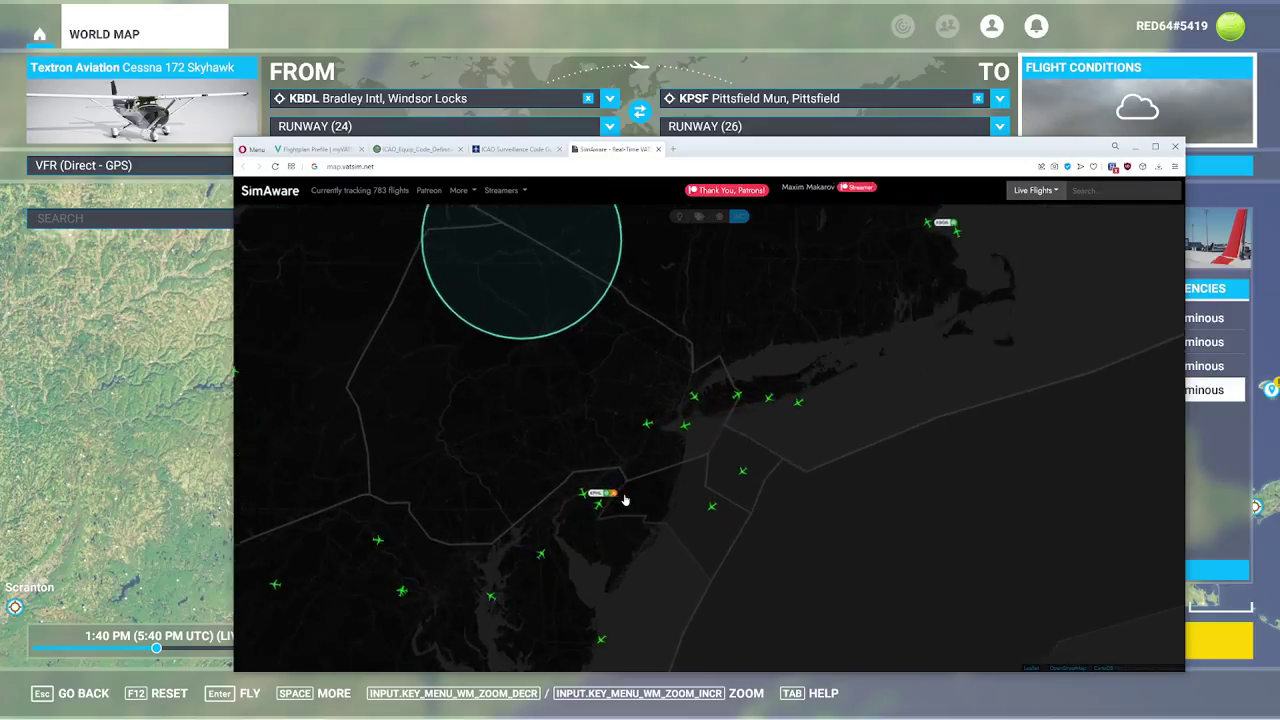
pyautogui.scroll(-2, 555, 445)
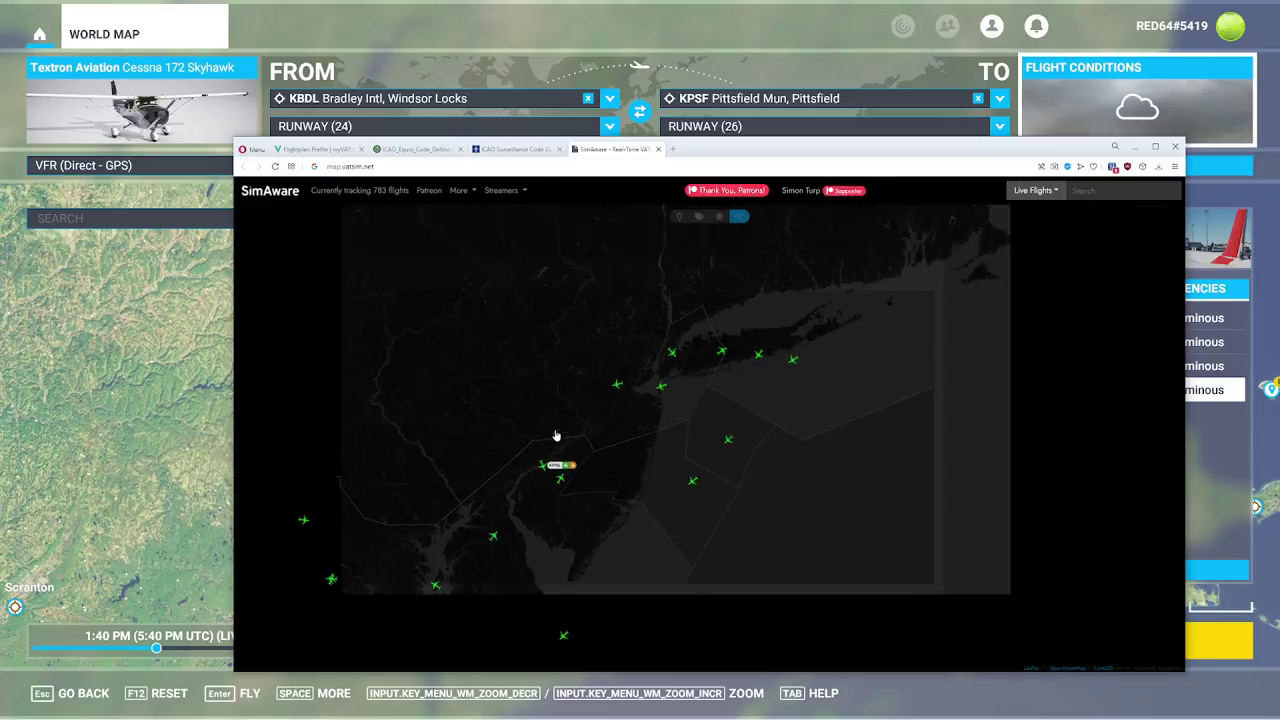
pyautogui.scroll(-1, 662, 402)
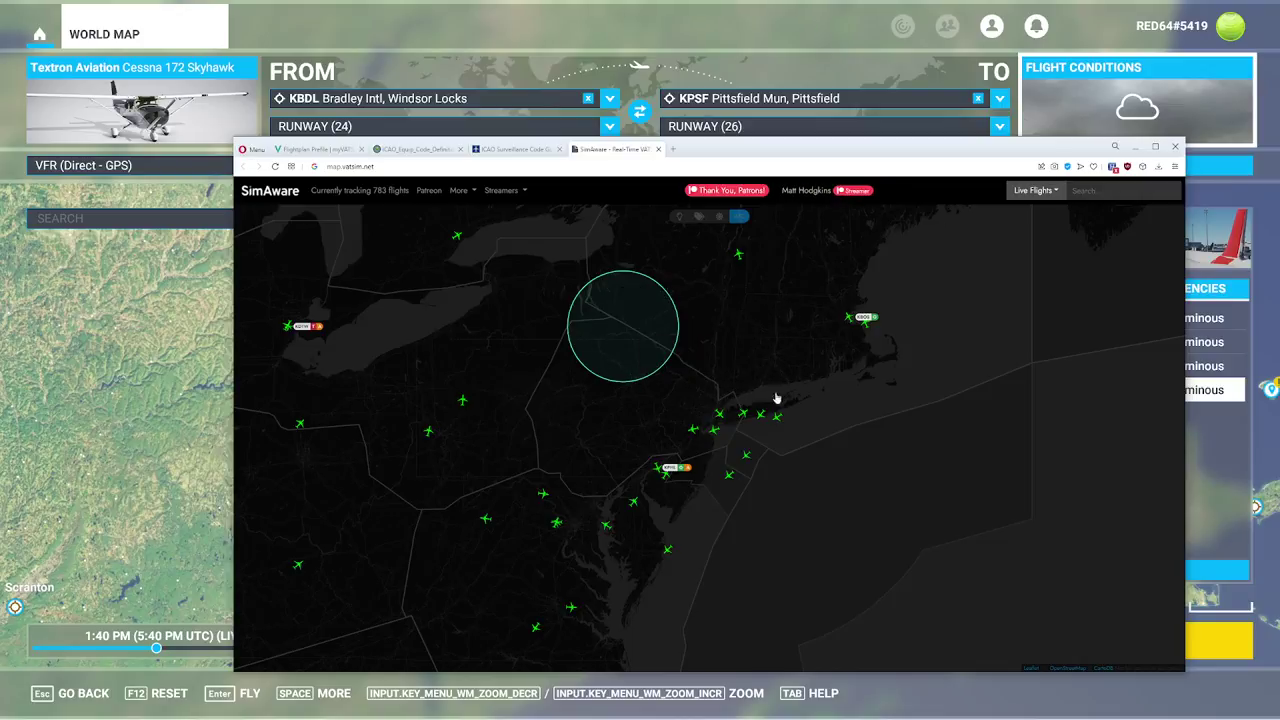
pyautogui.scroll(2, 778, 363)
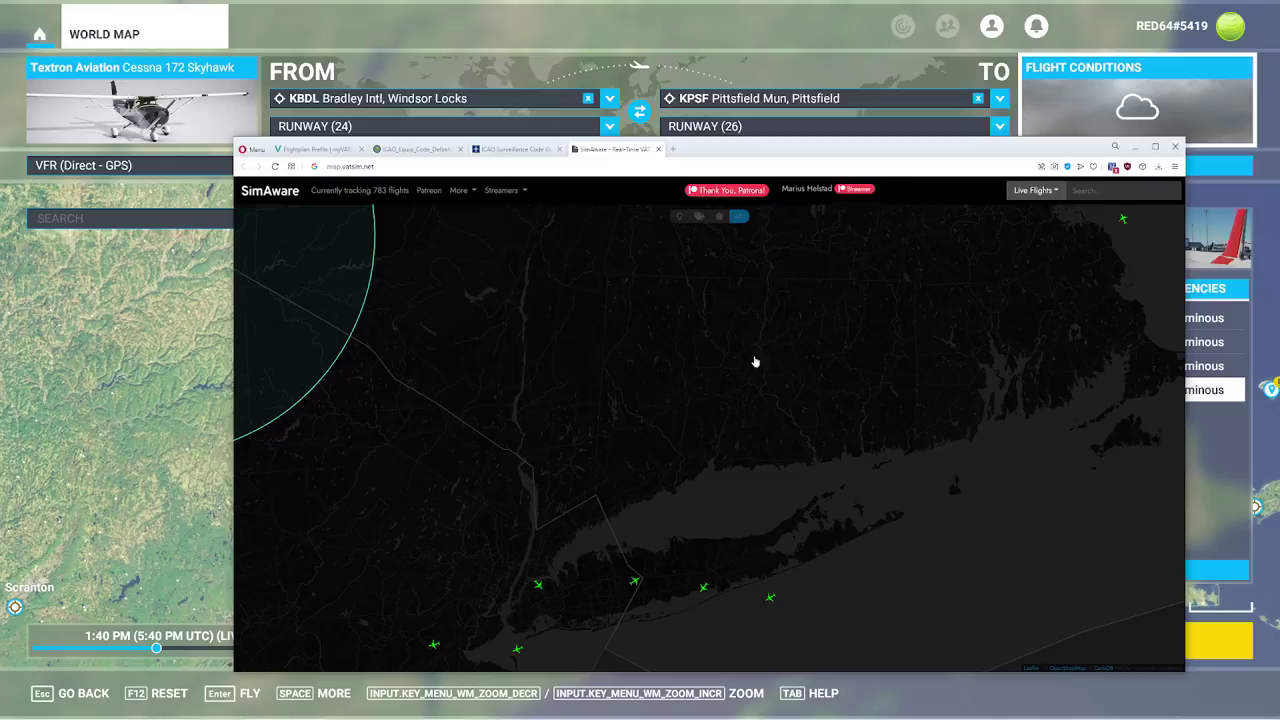
pyautogui.scroll(-2, 586, 363)
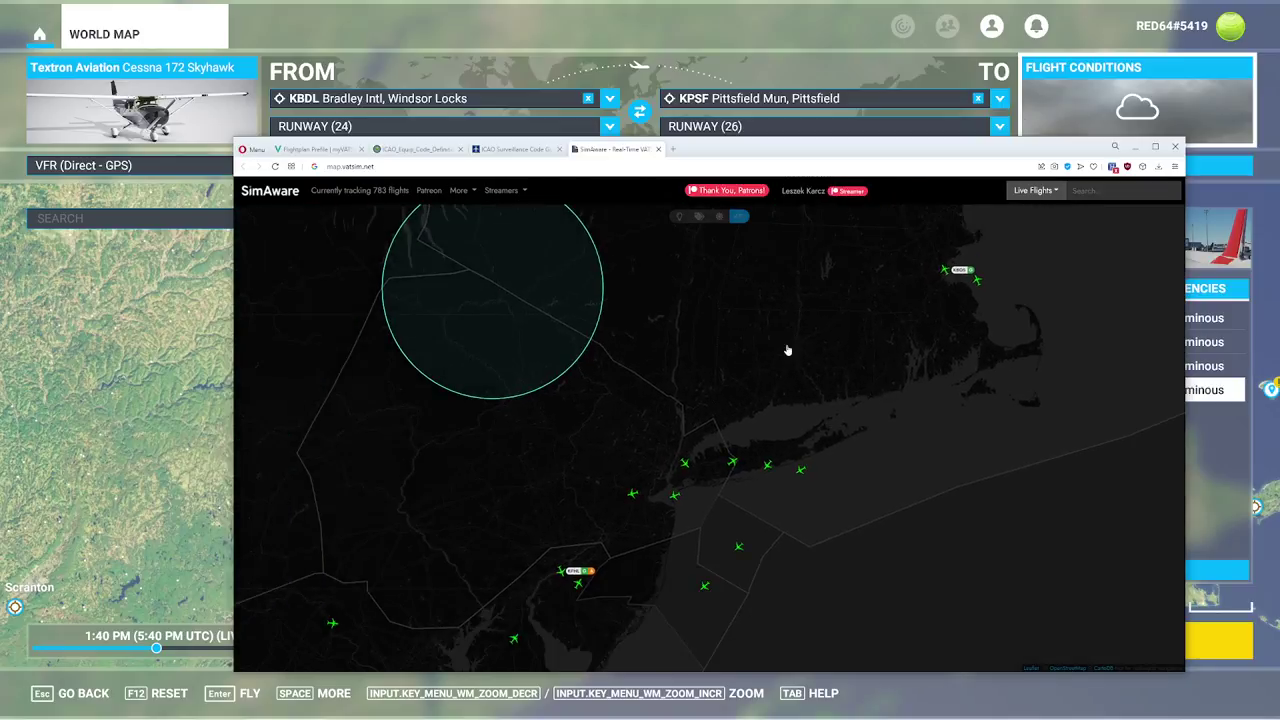
pyautogui.moveTo(780, 366); pyautogui.dragTo(774, 471)
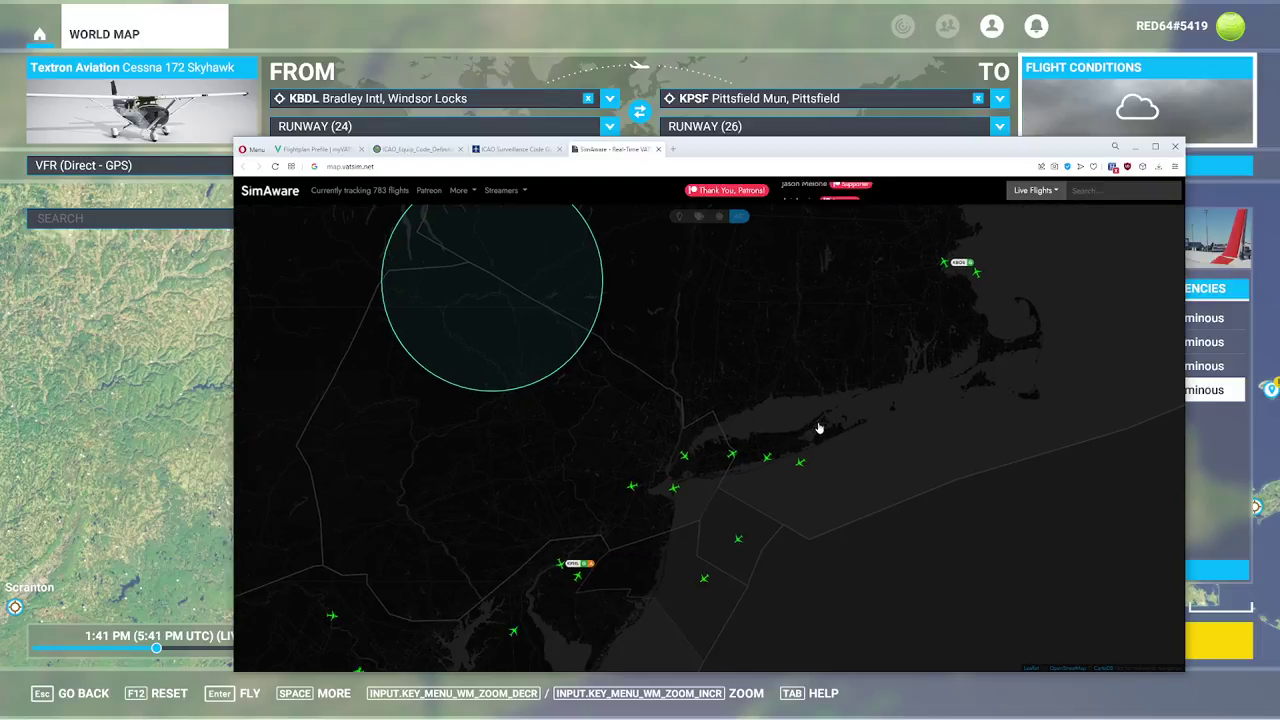
pyautogui.moveTo(818, 340); pyautogui.dragTo(786, 398)
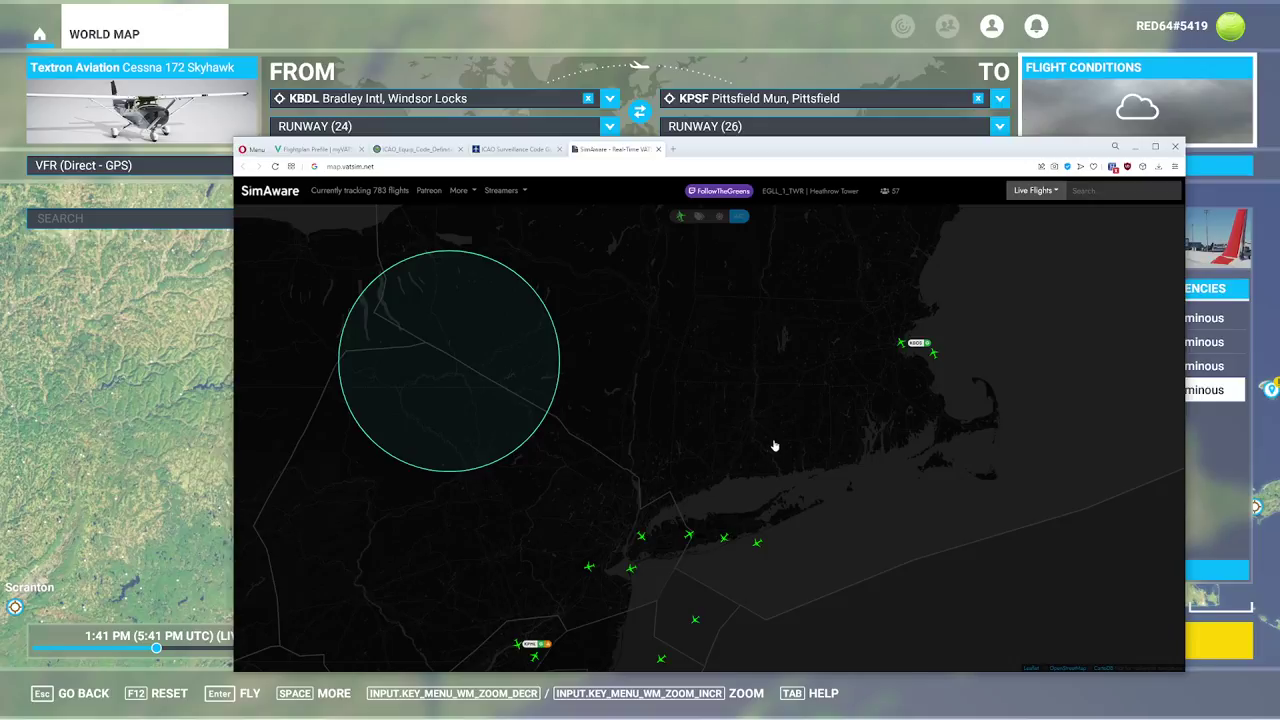
pyautogui.scroll(-1, 755, 451)
pyautogui.scroll(-2, 755, 453)
pyautogui.scroll(3, 737, 528)
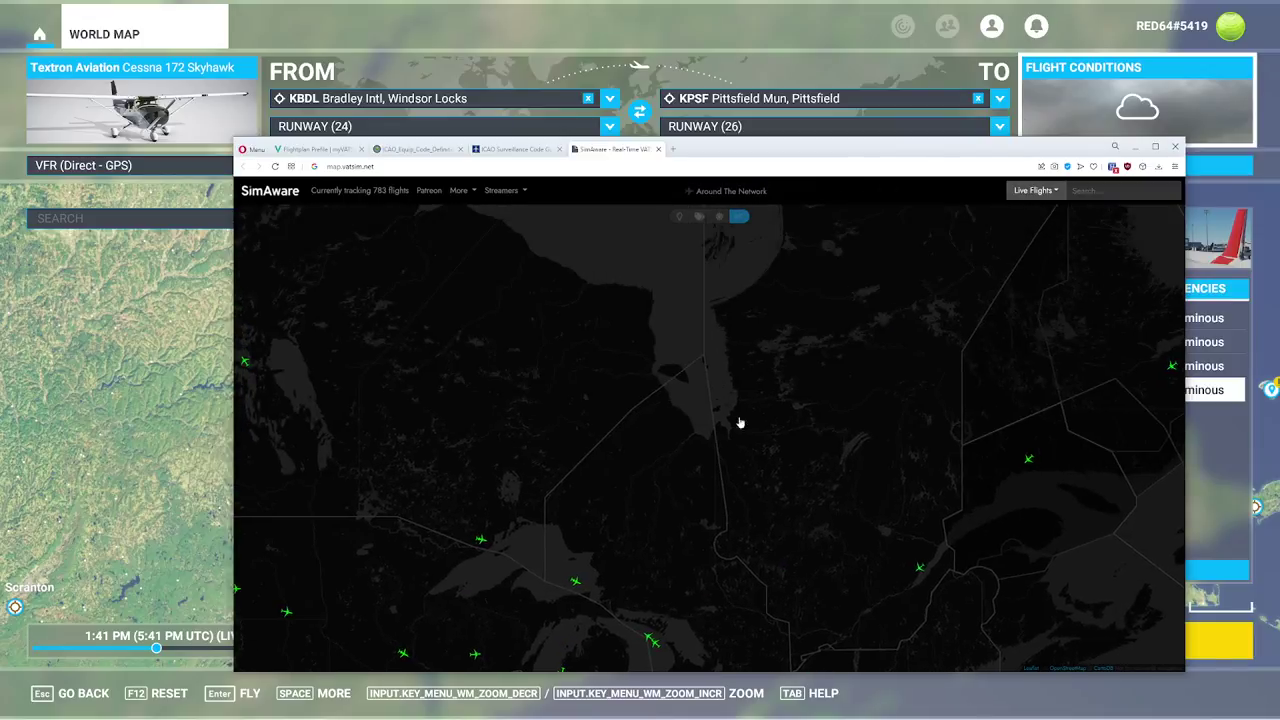
pyautogui.scroll(-2, 837, 491)
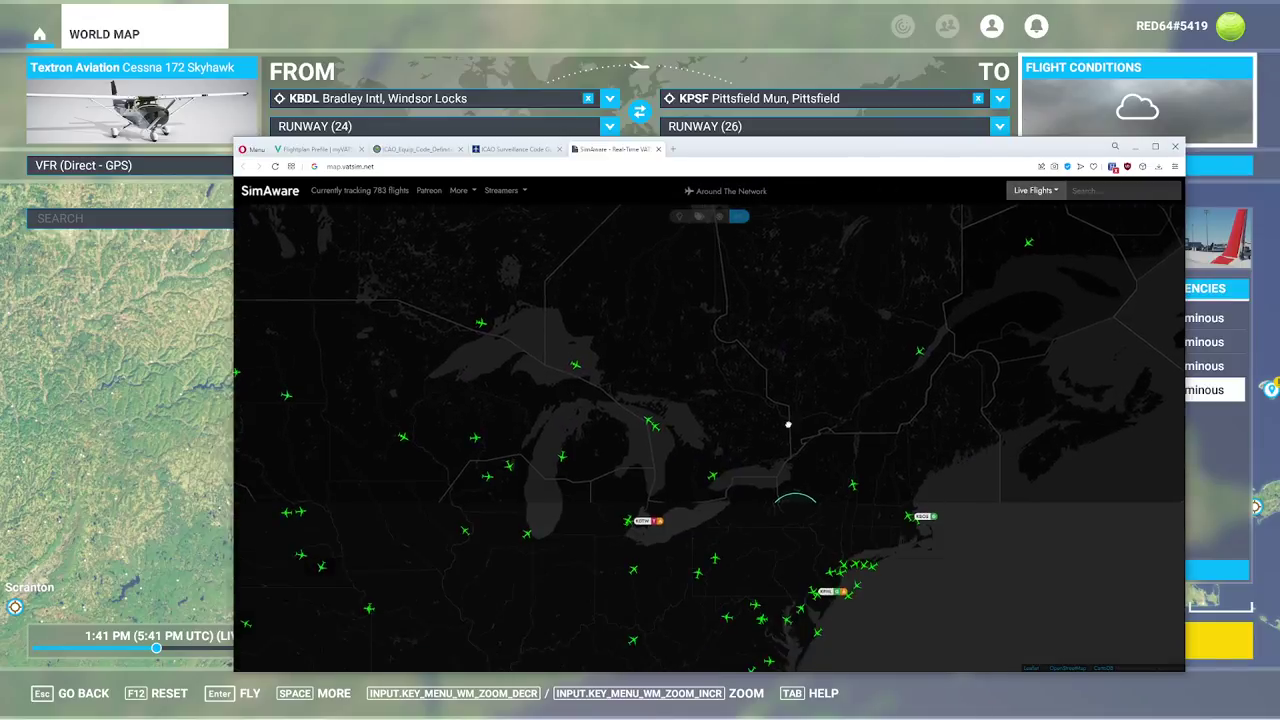
pyautogui.scroll(2, 865, 441)
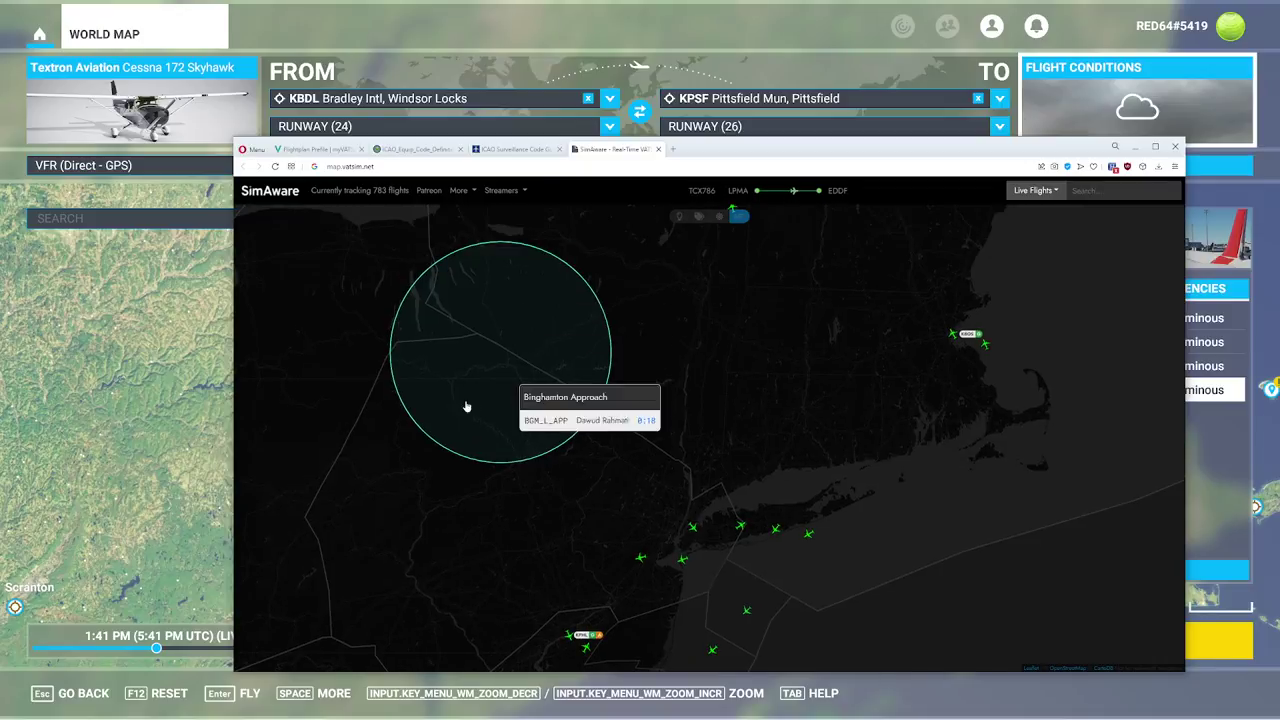
pyautogui.click(672, 149)
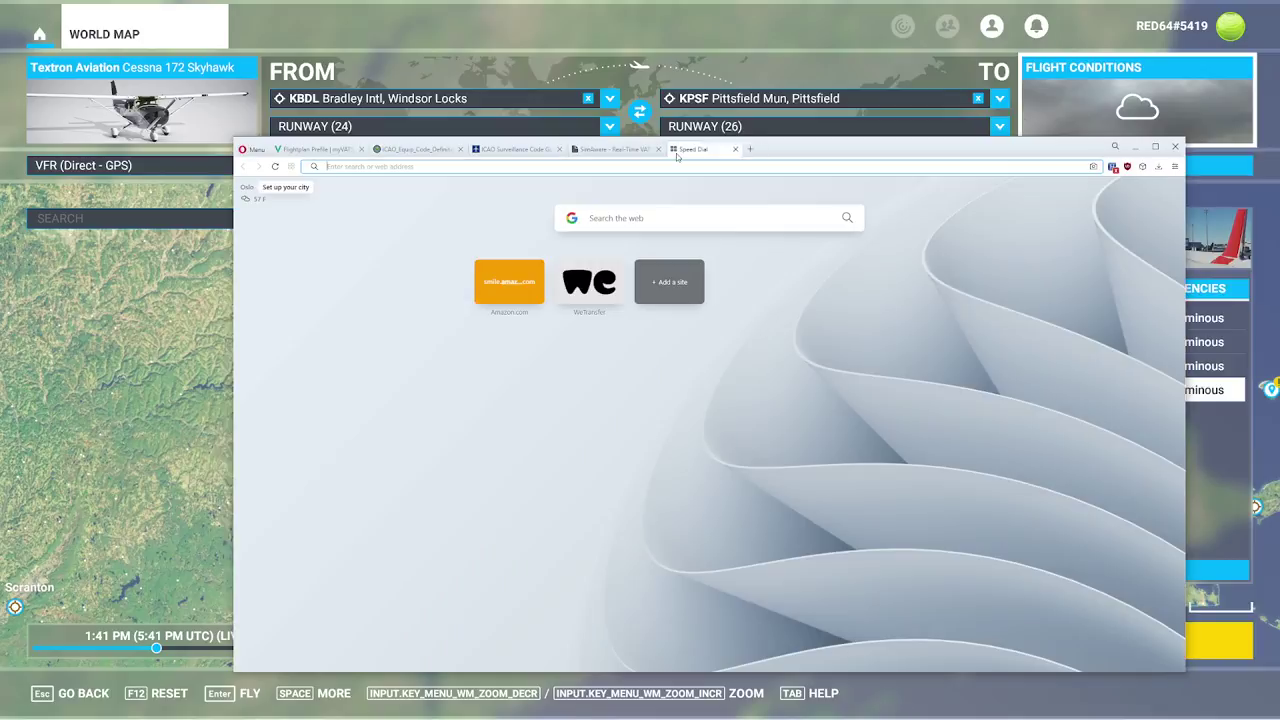
# - Open the vPilot website via search, then reposition the vPilot client over the sim and minimise Opera
pyautogui.write('vpilot')
pyautogui.press('Return')
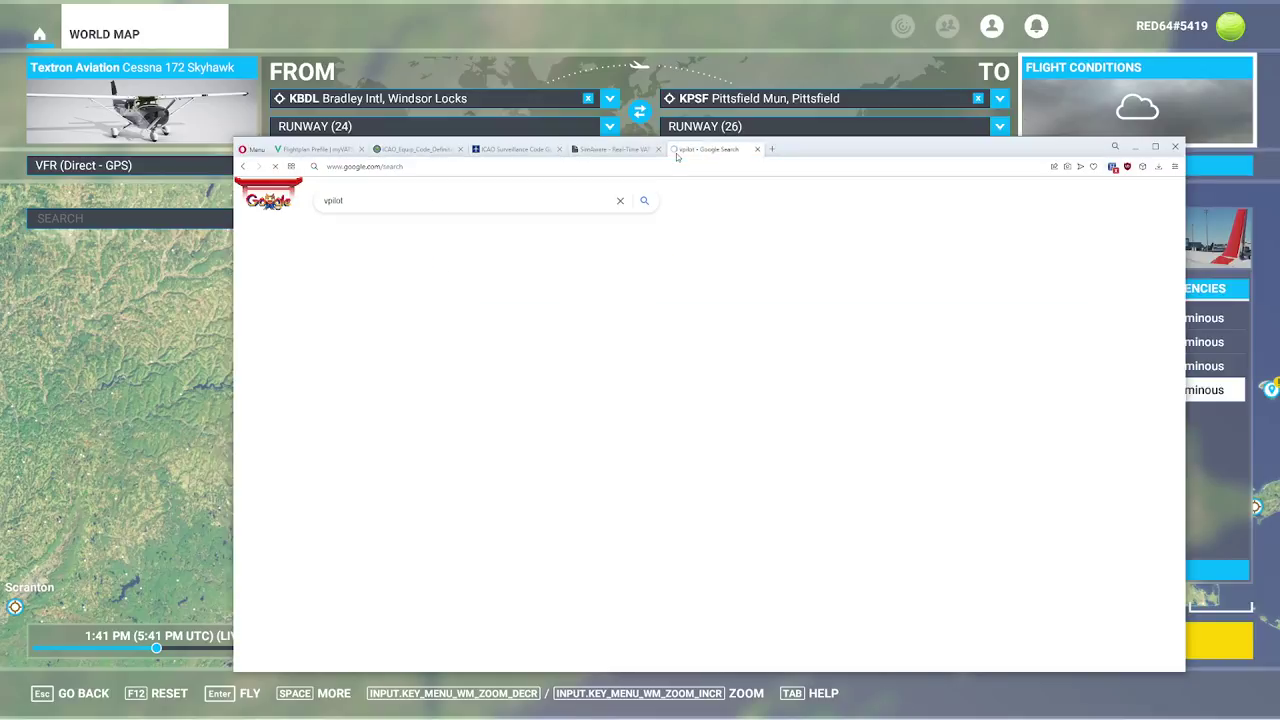
pyautogui.click(408, 287)
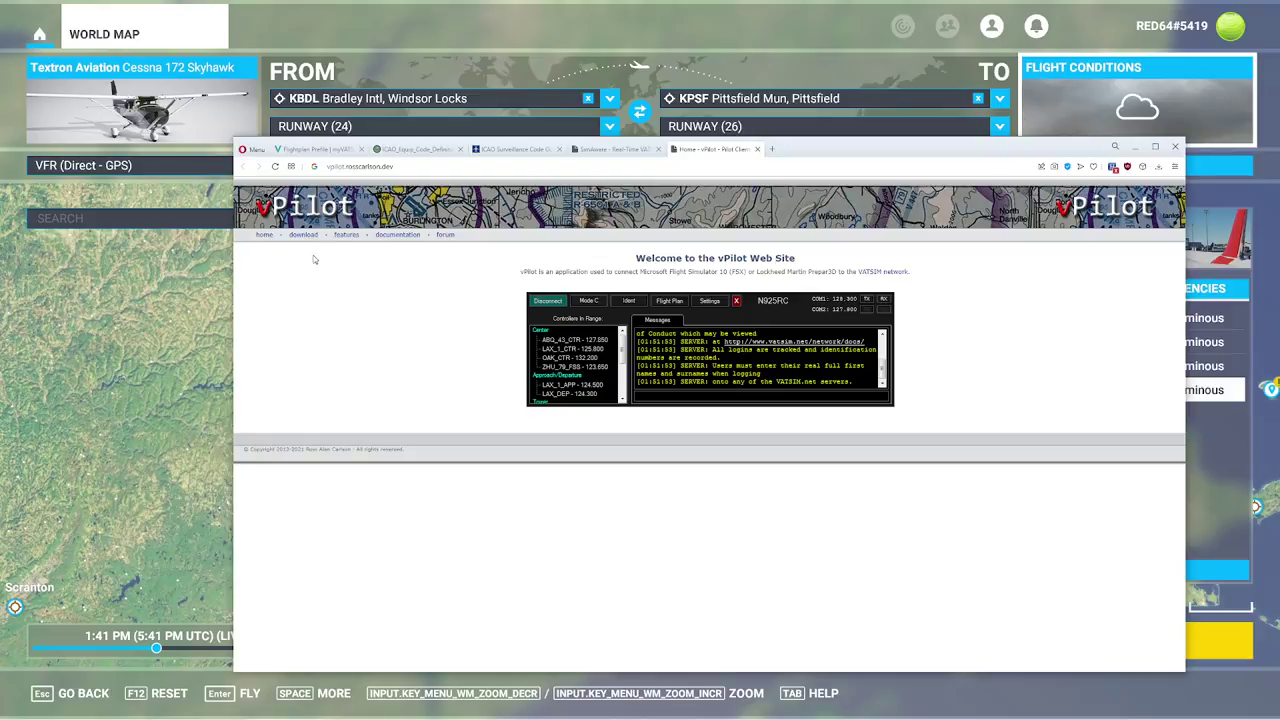
pyautogui.hotkey('alt', 'Tab')
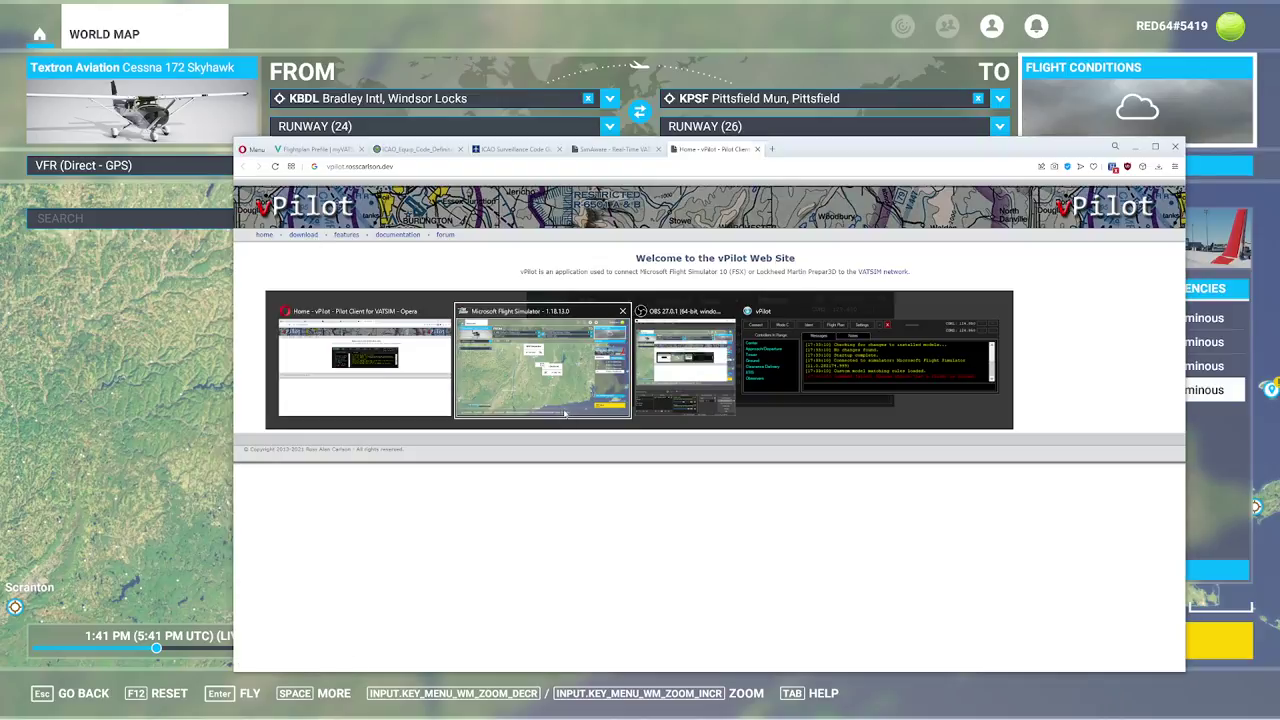
pyautogui.moveTo(320, 174); pyautogui.dragTo(374, 356)
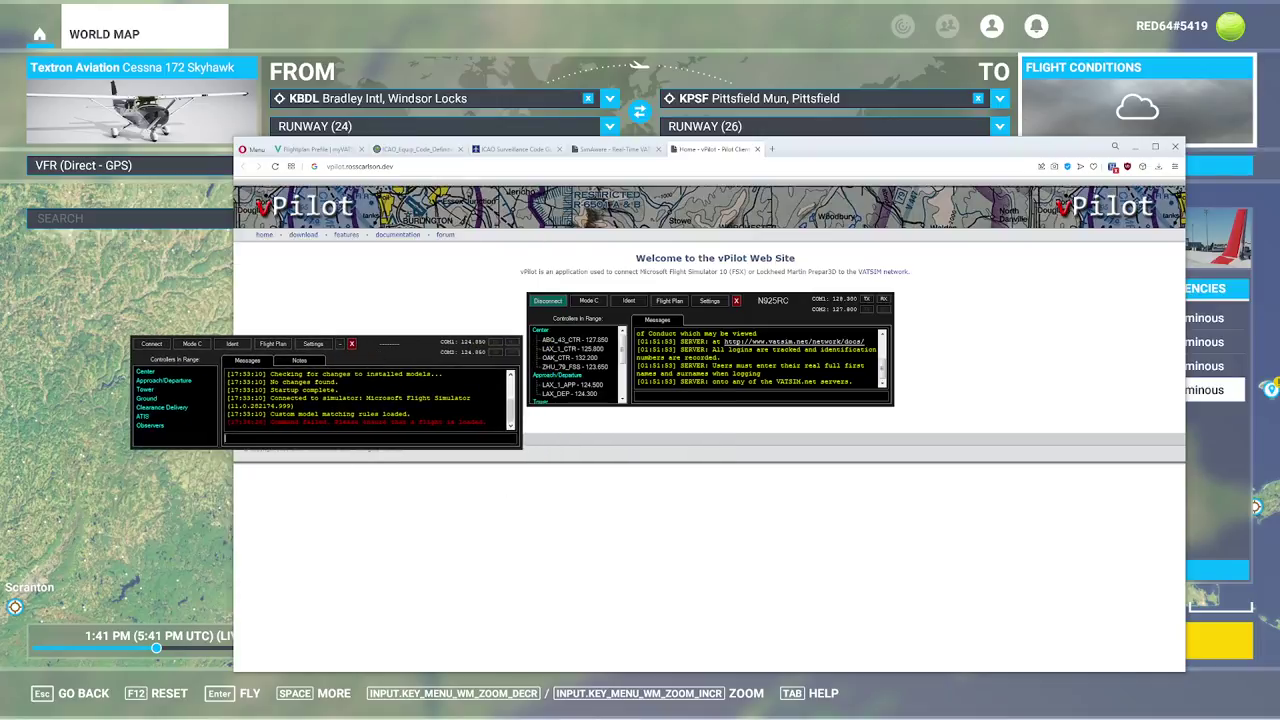
pyautogui.click(1135, 147)
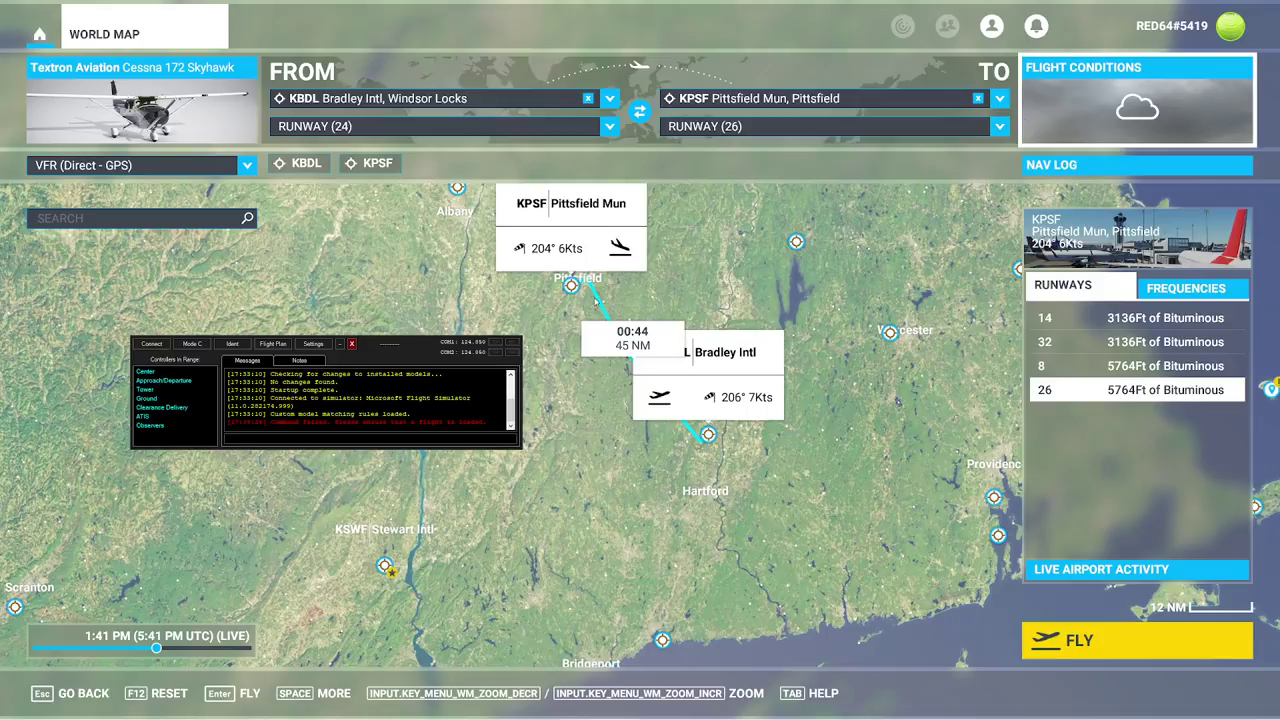
# - Start the flight so the Cessna 172 loads on the KBDL runway in cockpit view
pyautogui.write('bd')
pyautogui.click(1098, 640)
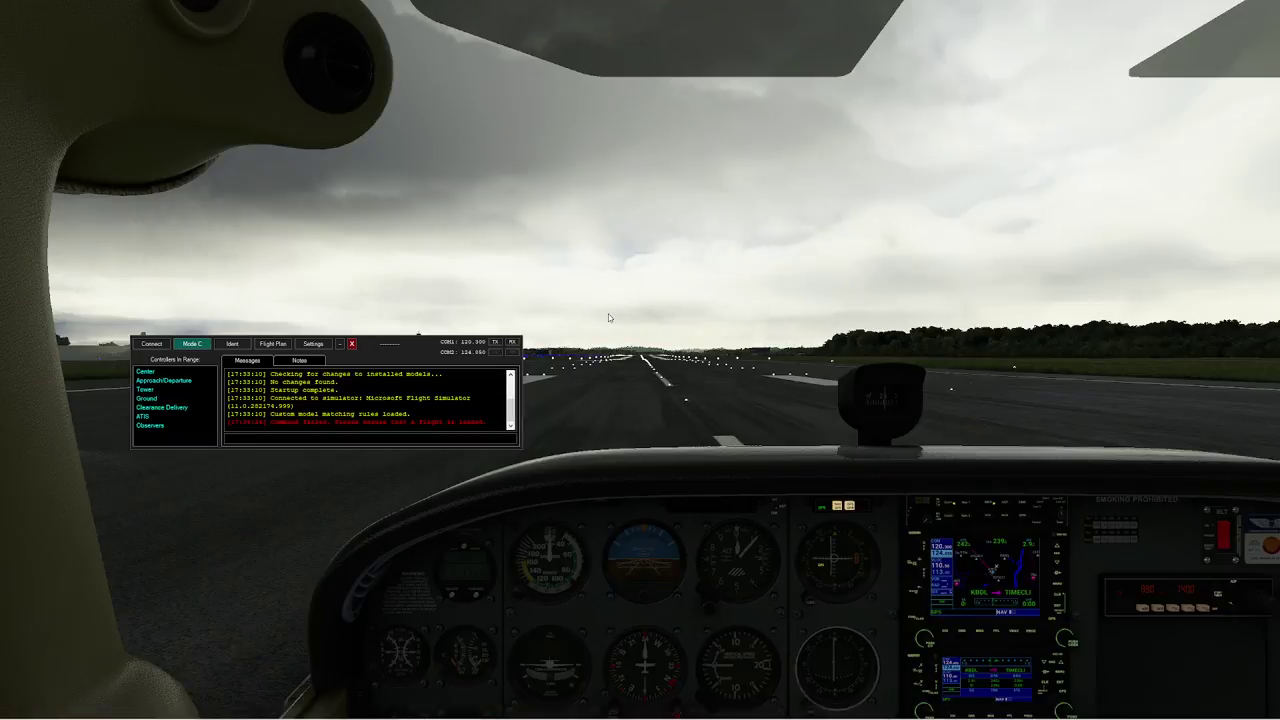
pyautogui.click(333, 396)
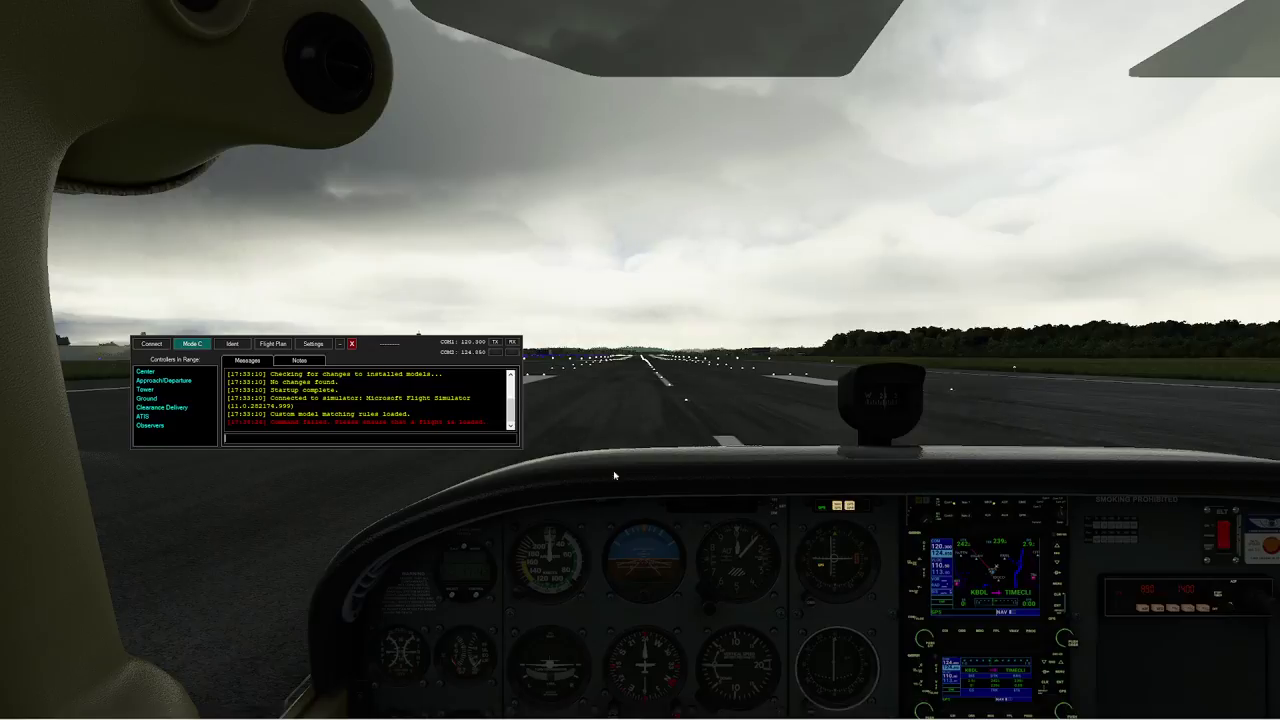
pyautogui.click(663, 417)
# - Bring the vPilot window forward over the simulator with its message input line focused
pyautogui.click(327, 349)
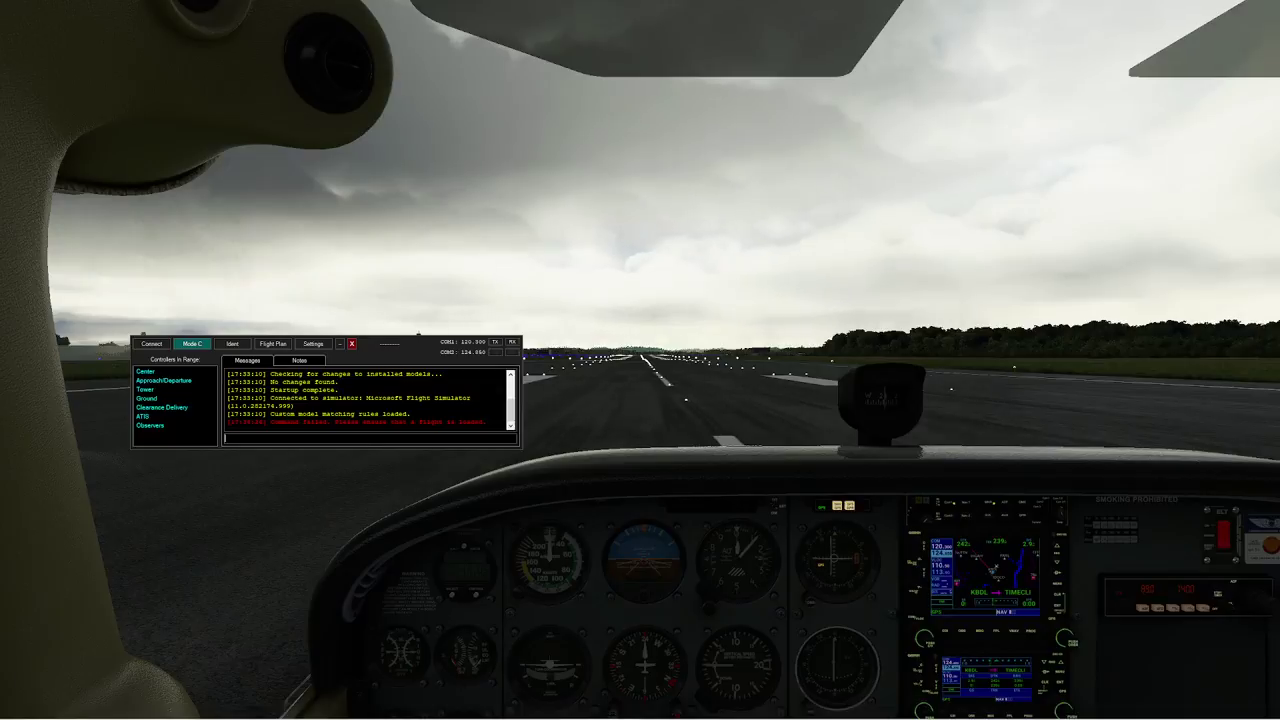
pyautogui.click(312, 346)
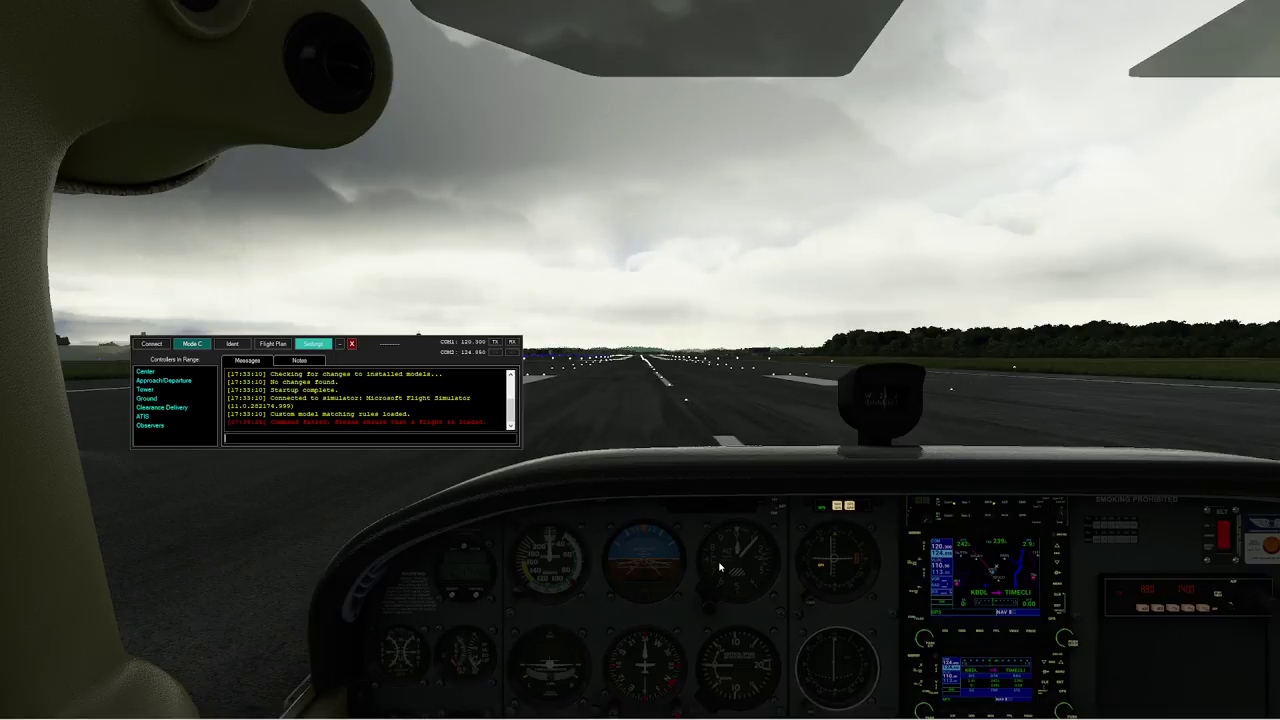
pyautogui.hotkey('alt', 'Tab')
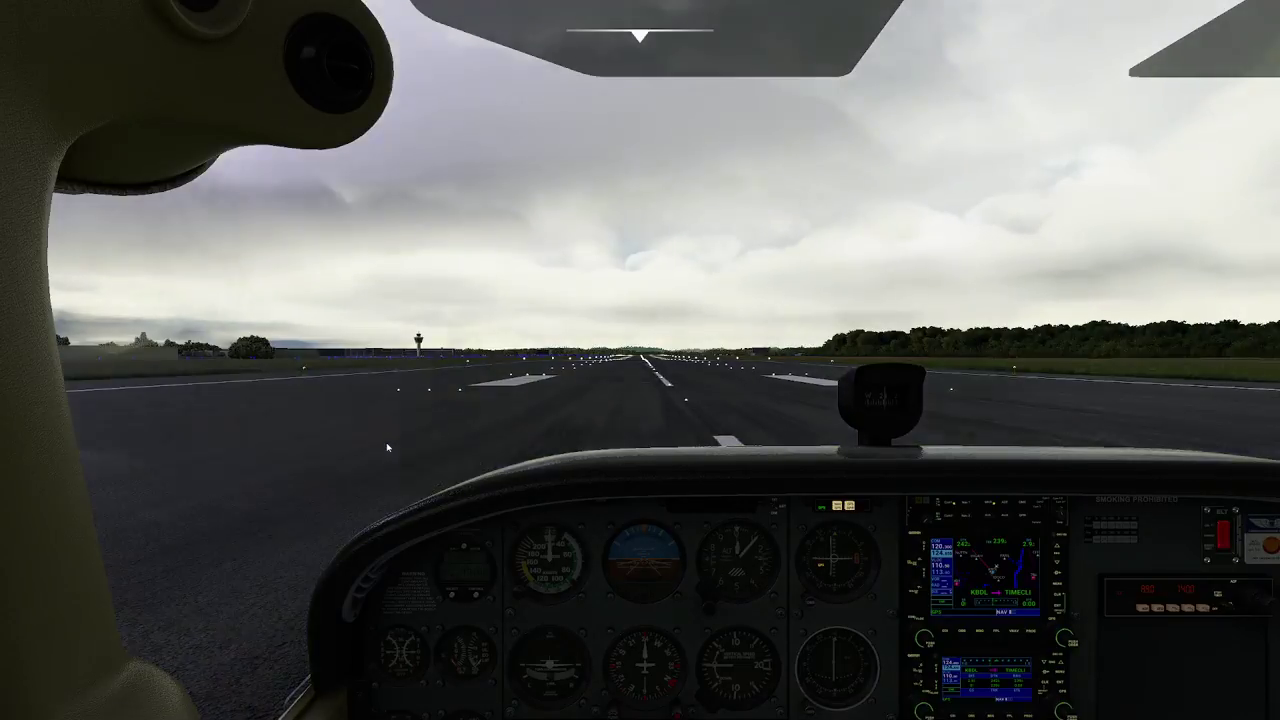
pyautogui.hotkey('alt', 'Tab')
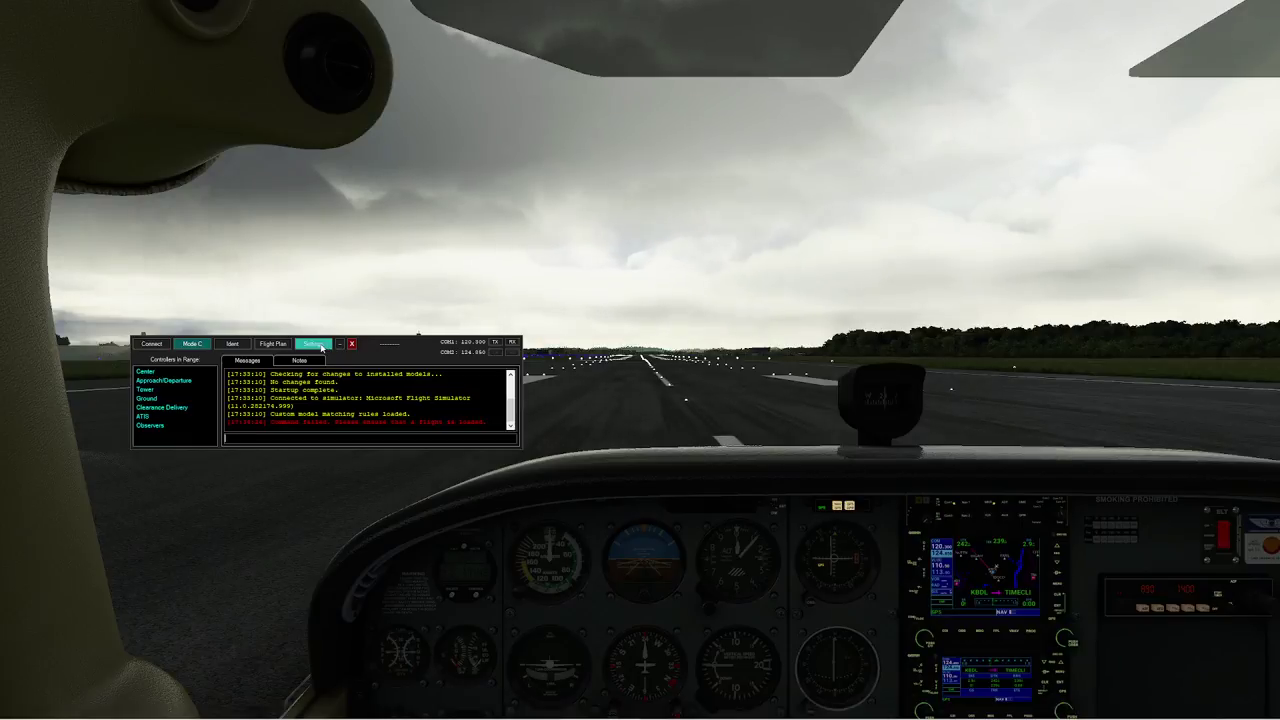
# - Erase the stray 'bdl' command text and try fetching the filed flight plan from the server
pyautogui.write('bdl')
pyautogui.press('BackSpace')
pyautogui.press('BackSpace')
pyautogui.press('BackSpace')
pyautogui.press('BackSpace')
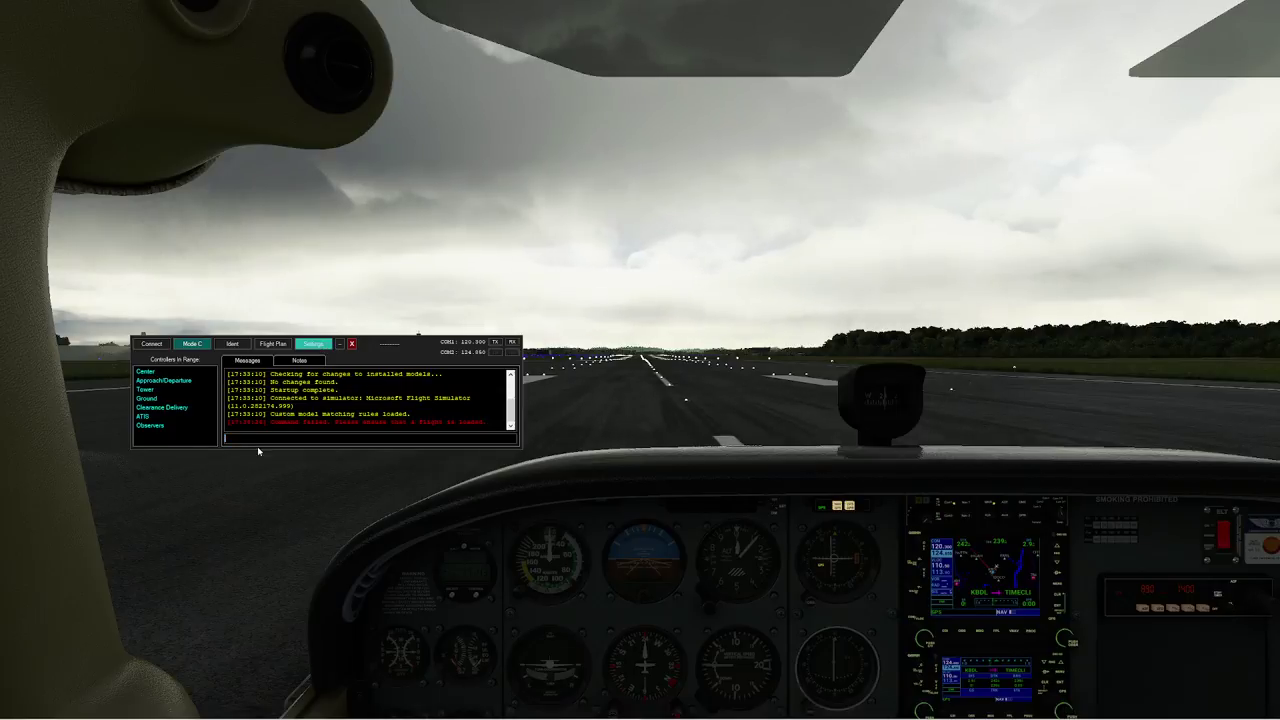
pyautogui.click(272, 343)
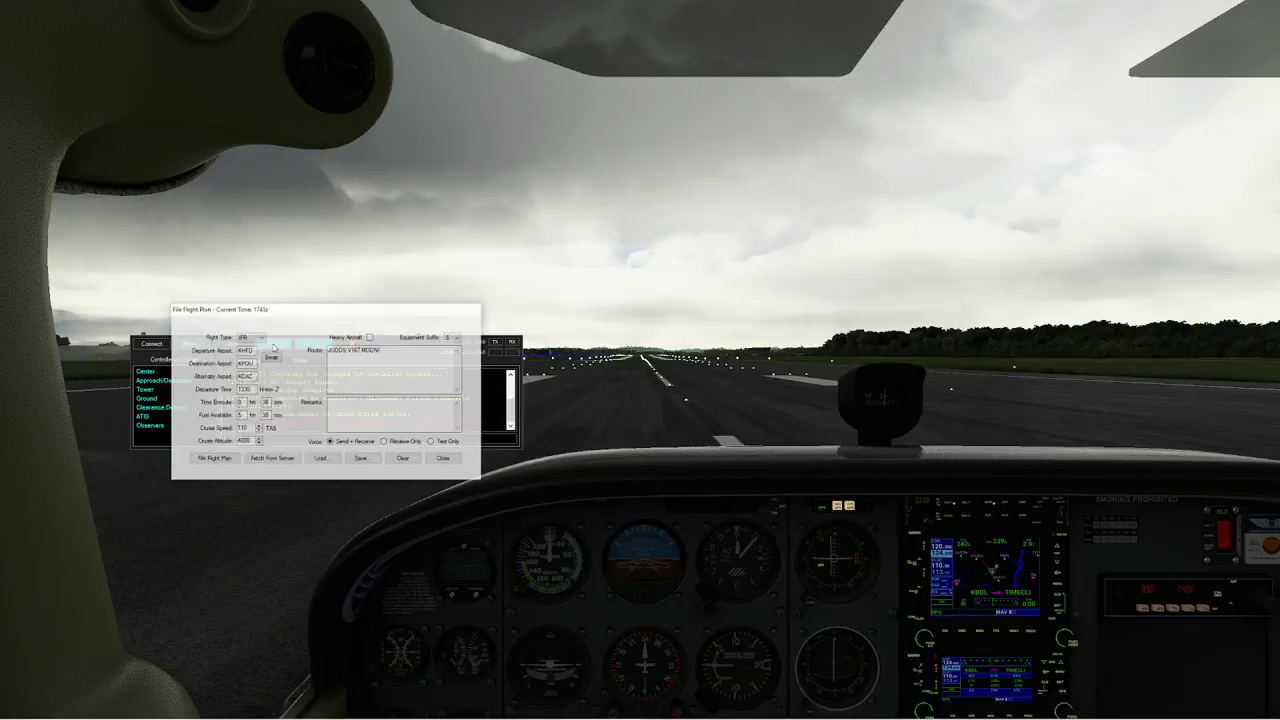
pyautogui.moveTo(297, 309); pyautogui.dragTo(544, 276)
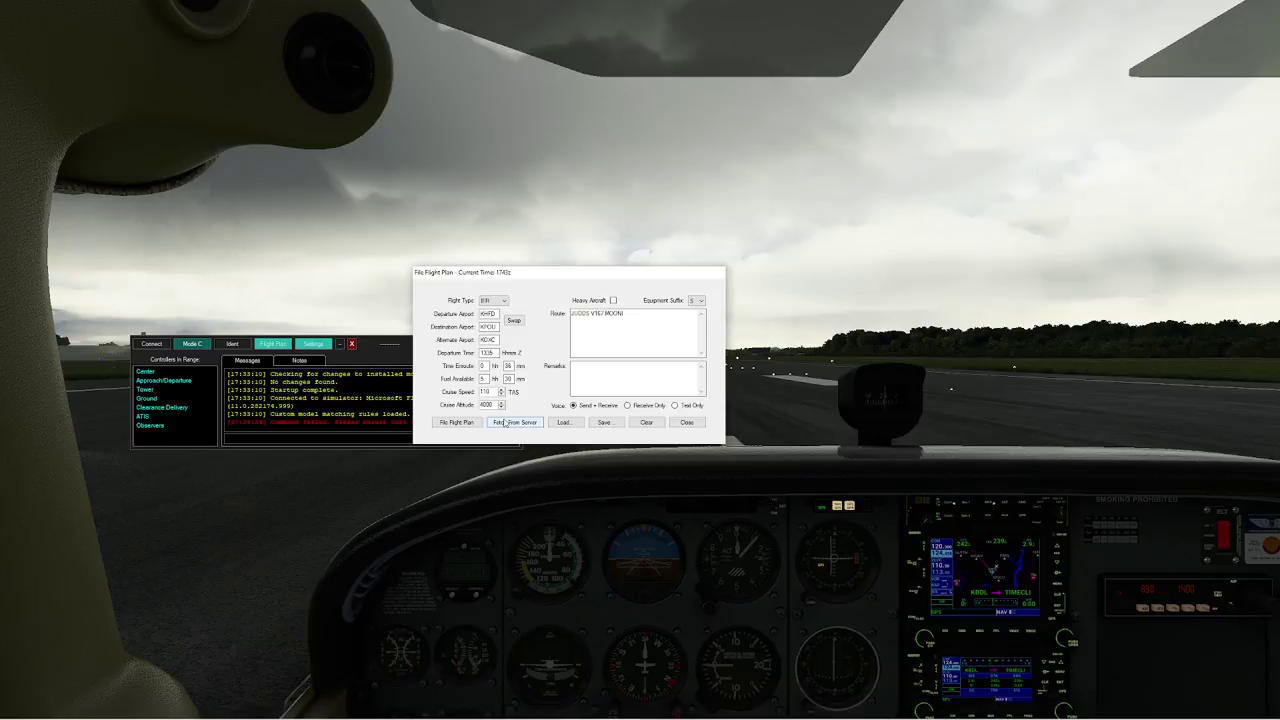
pyautogui.click(510, 424)
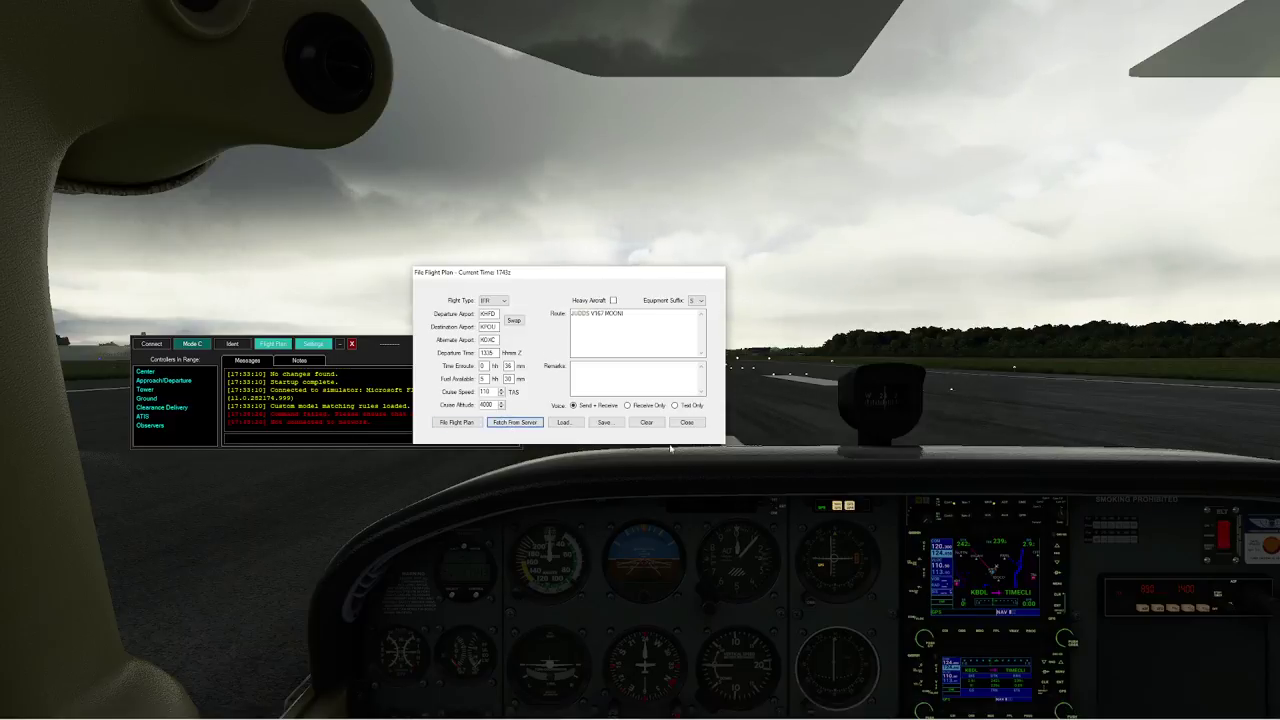
pyautogui.click(687, 422)
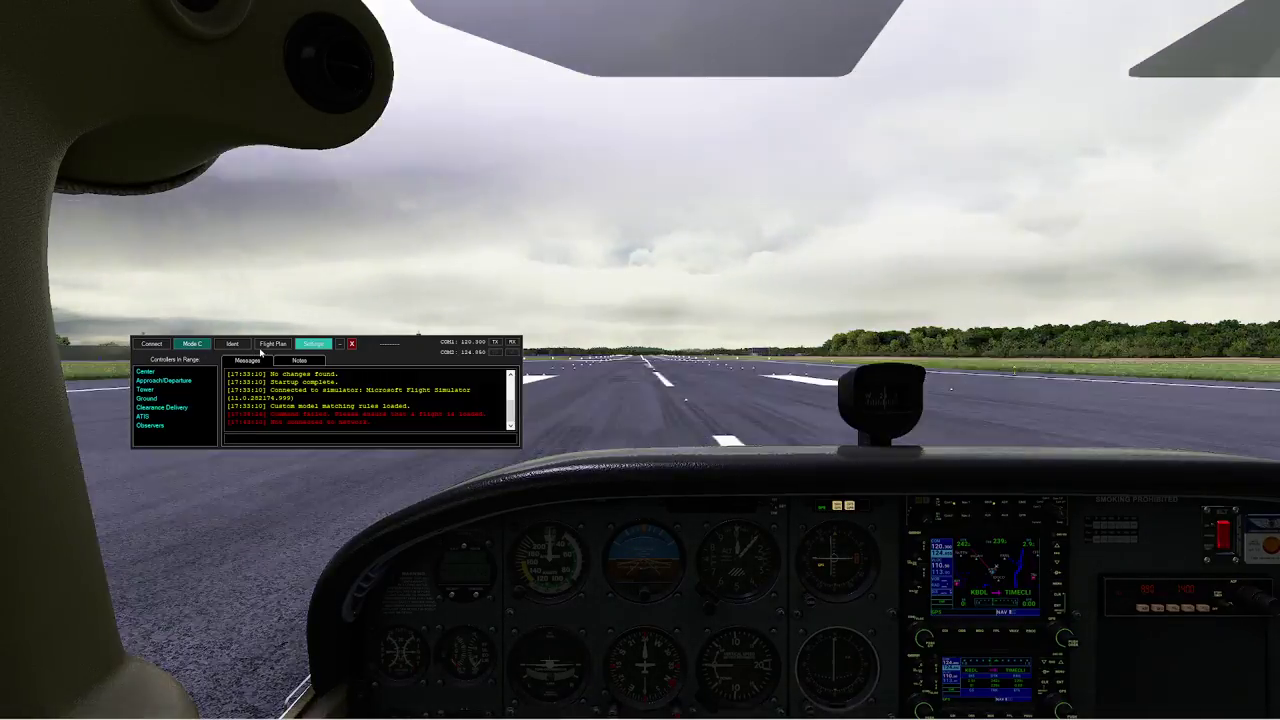
# - Clear all flight plan fields, confirming the reset, and set the flight type to VFR
pyautogui.click(272, 343)
pyautogui.click(403, 458)
pyautogui.click(656, 398)
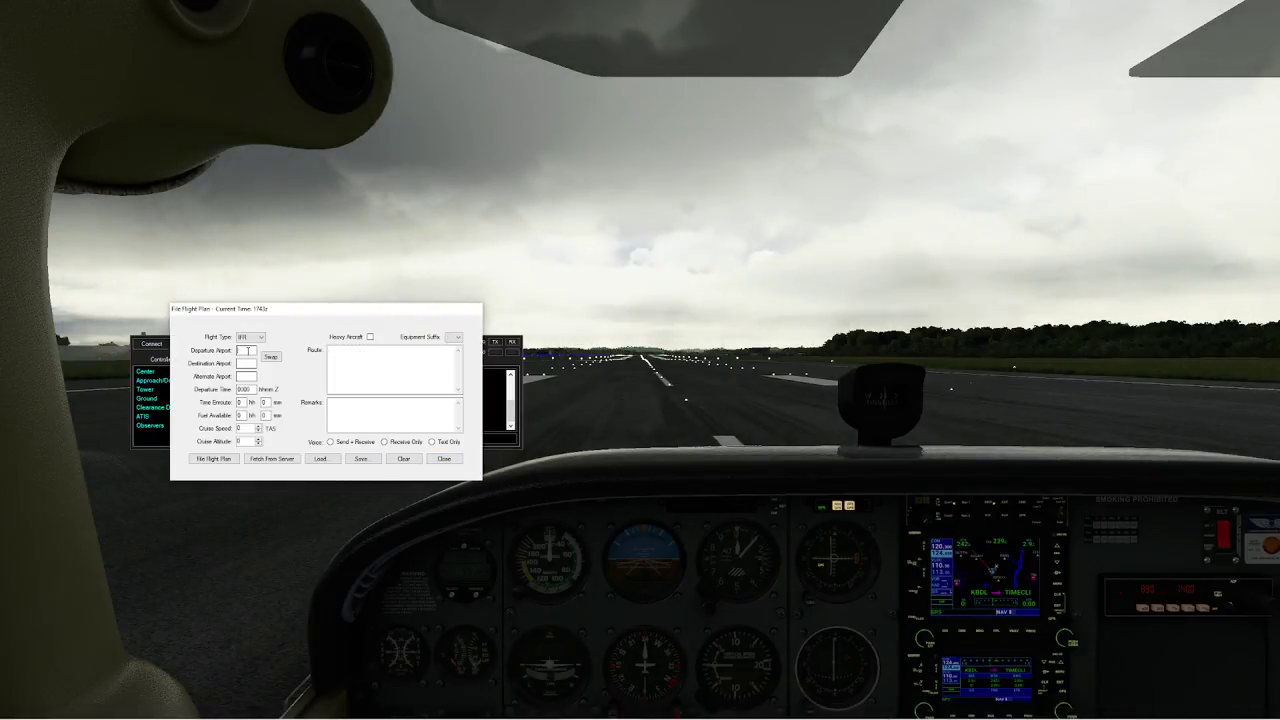
pyautogui.click(250, 337)
pyautogui.click(246, 353)
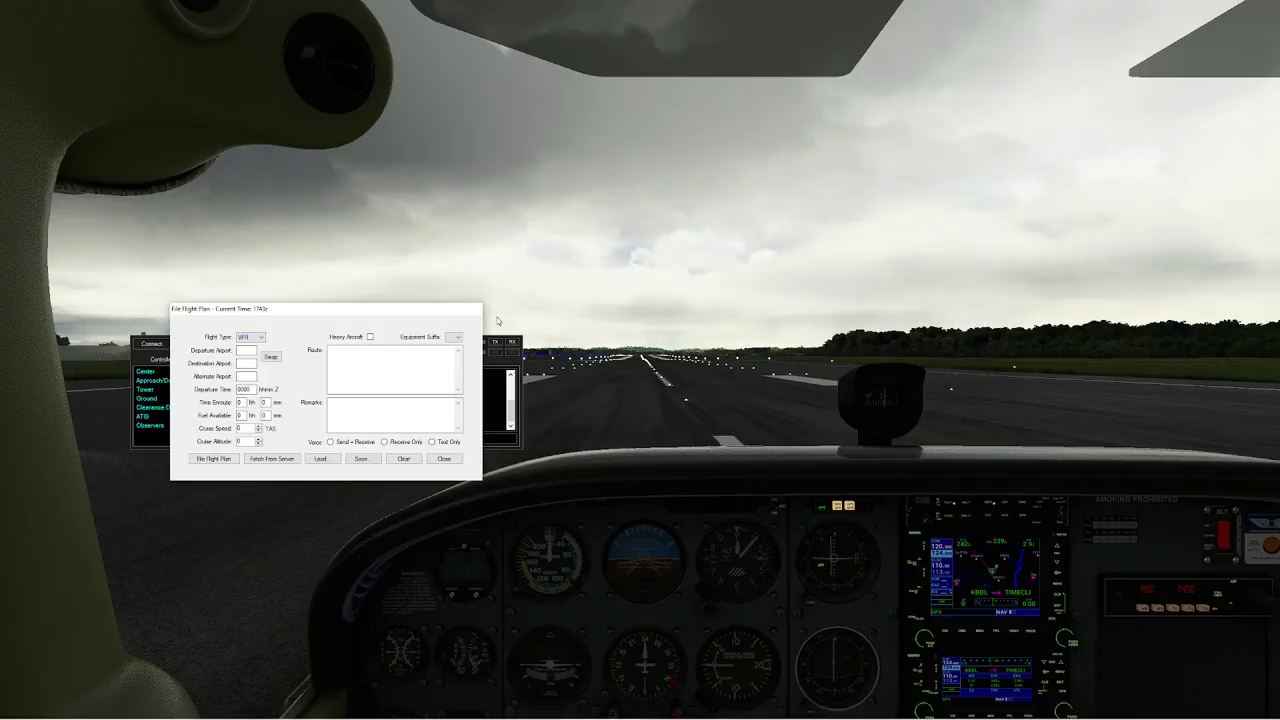
pyautogui.click(444, 458)
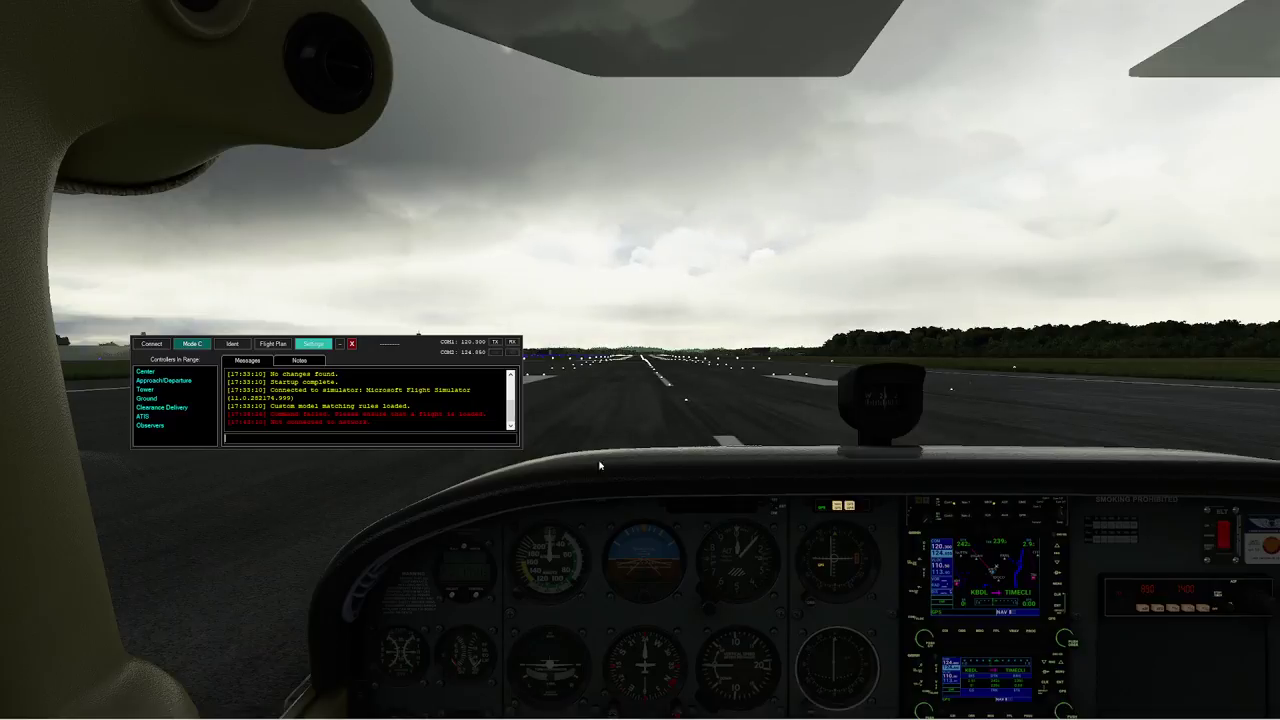
# - Connect vPilot to the VATSIM network in observer mode with the C172 type code
pyautogui.hotkey('alt', 'Tab')
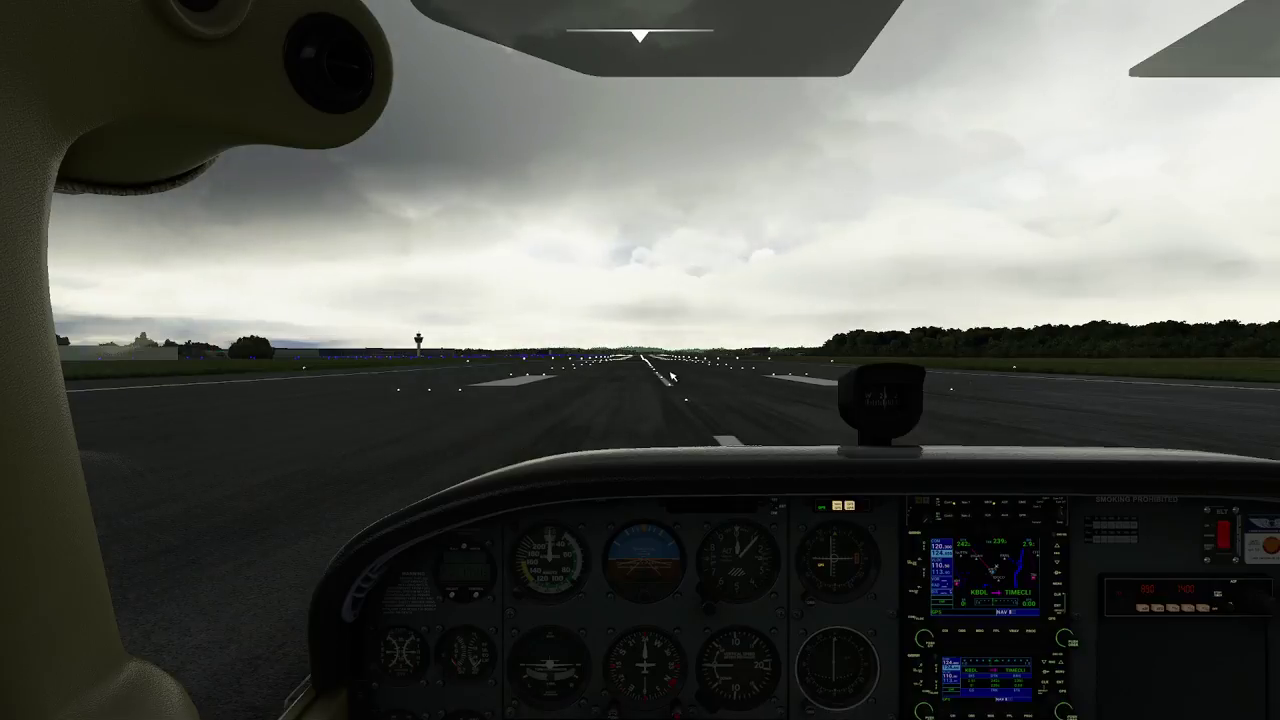
pyautogui.hotkey('alt', 'Tab')
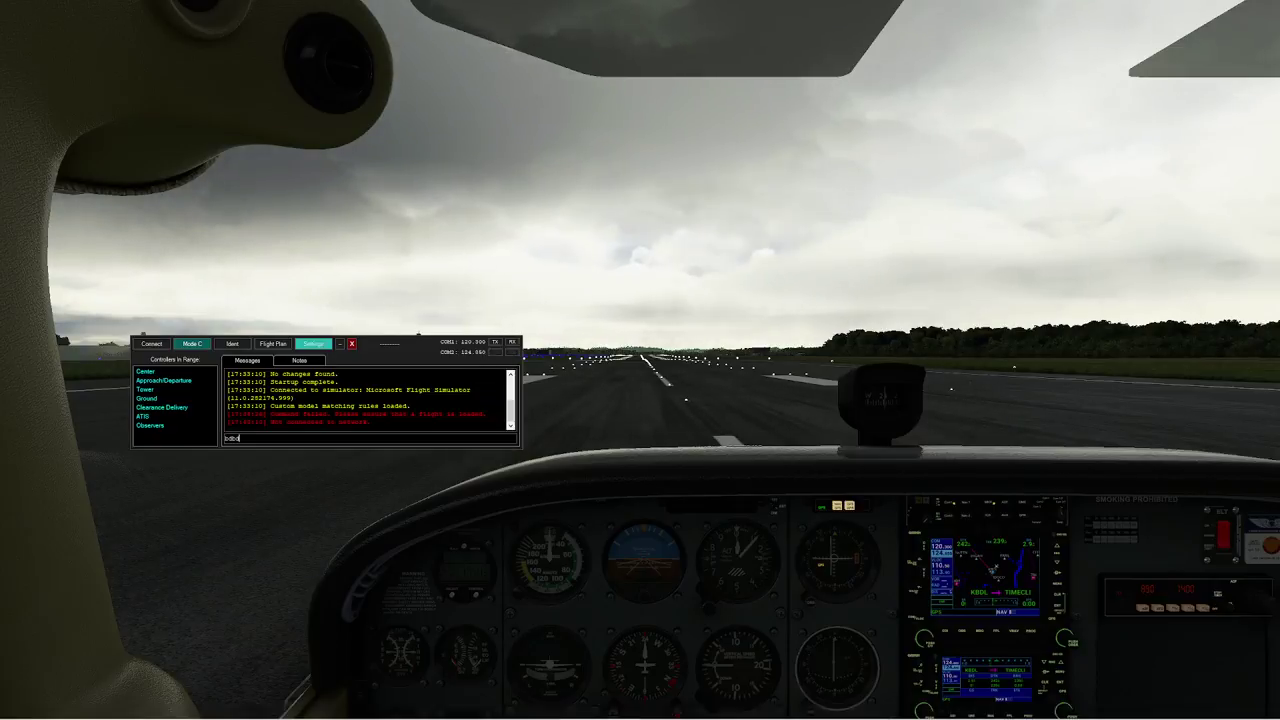
pyautogui.click(152, 344)
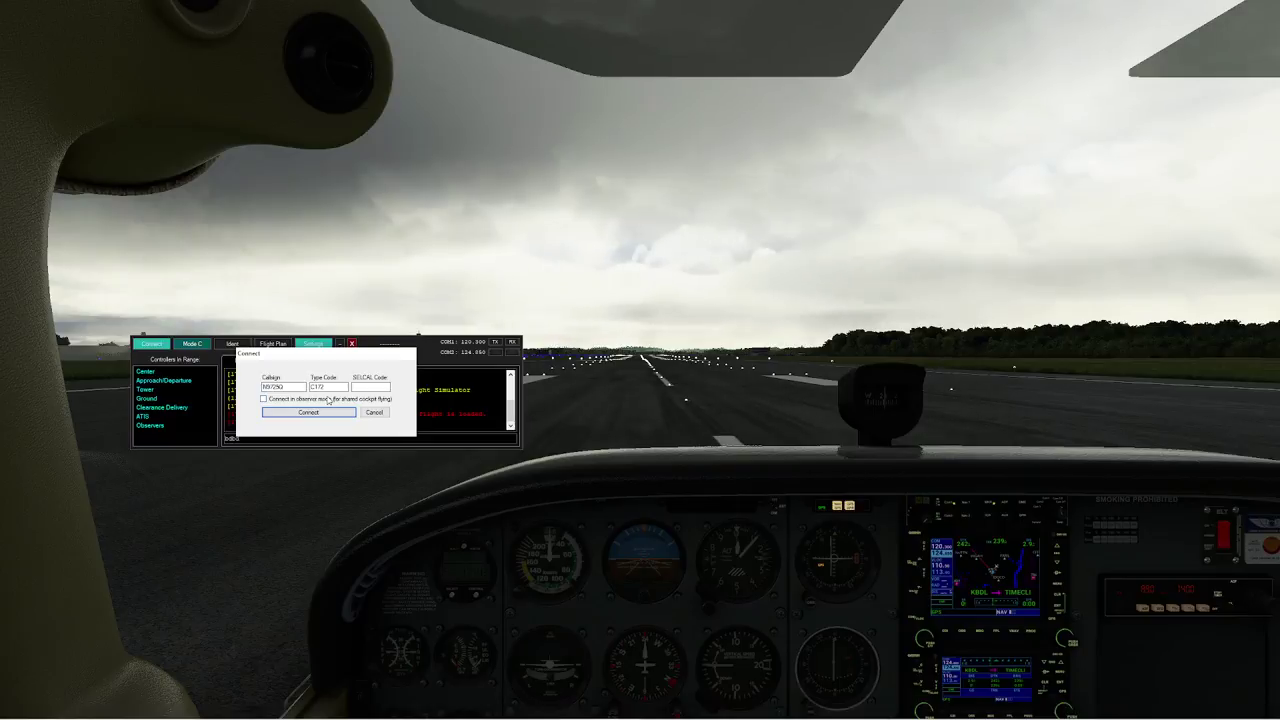
pyautogui.click(322, 399)
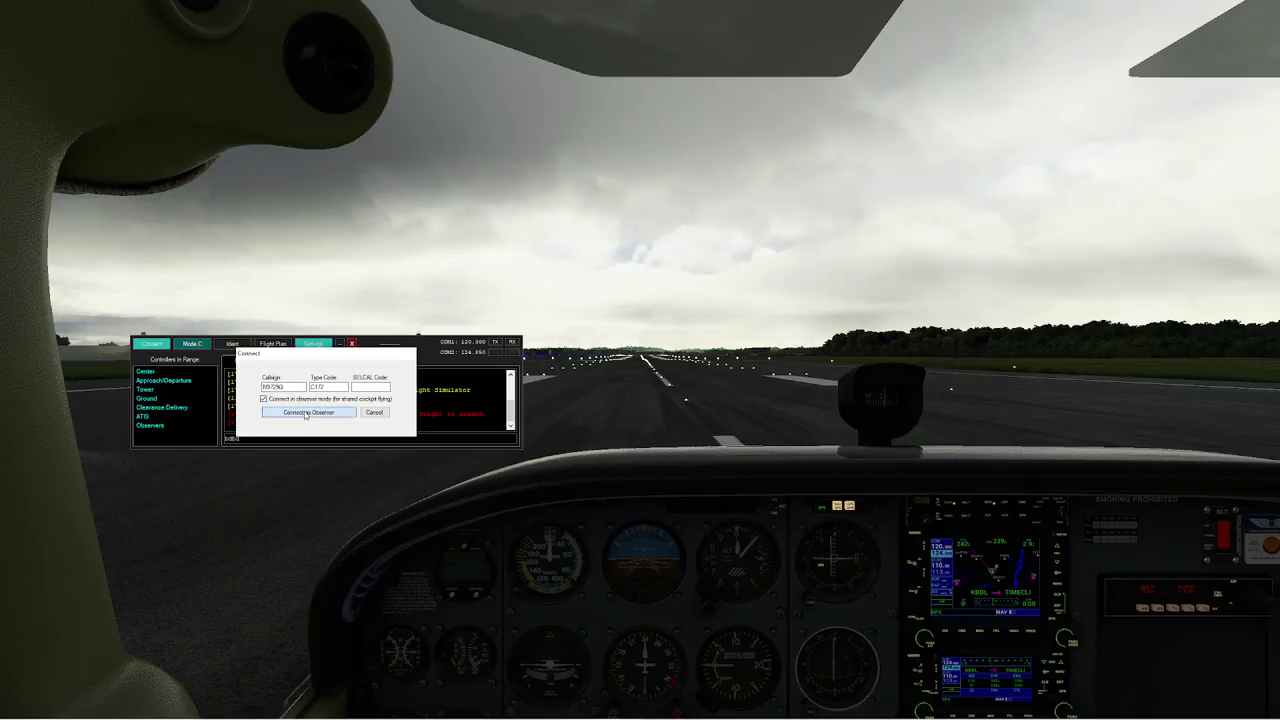
pyautogui.click(292, 412)
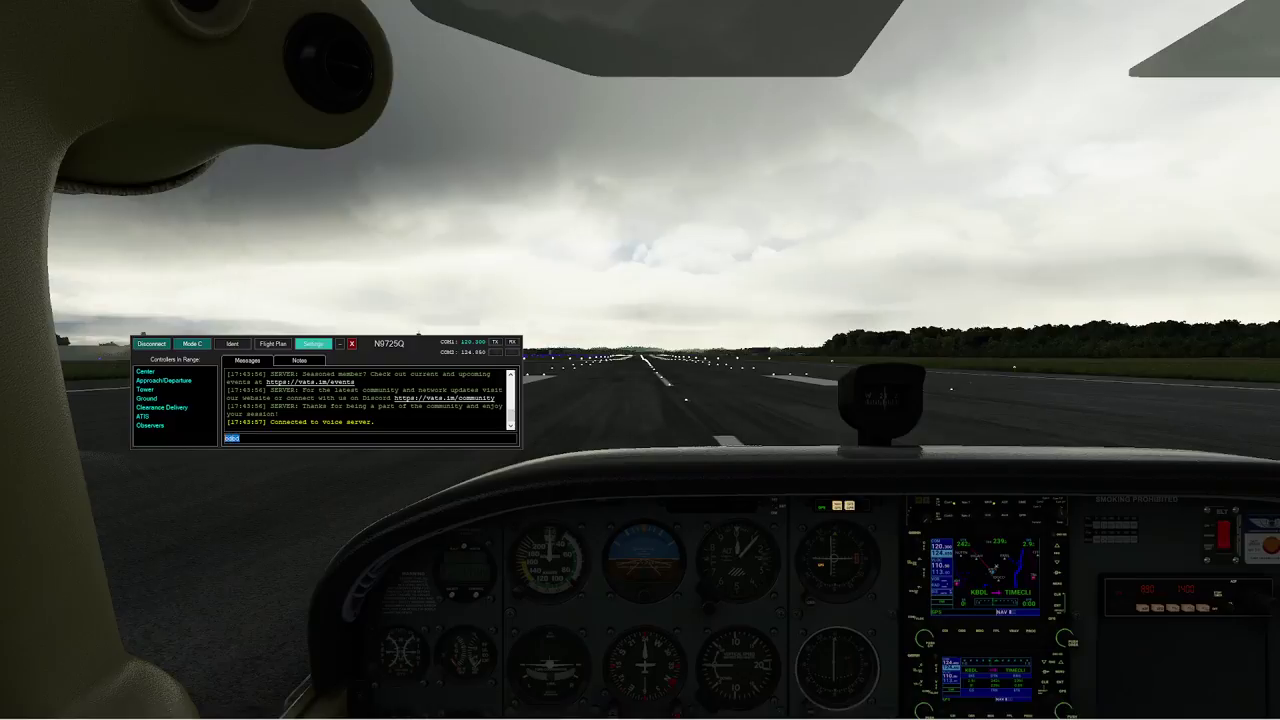